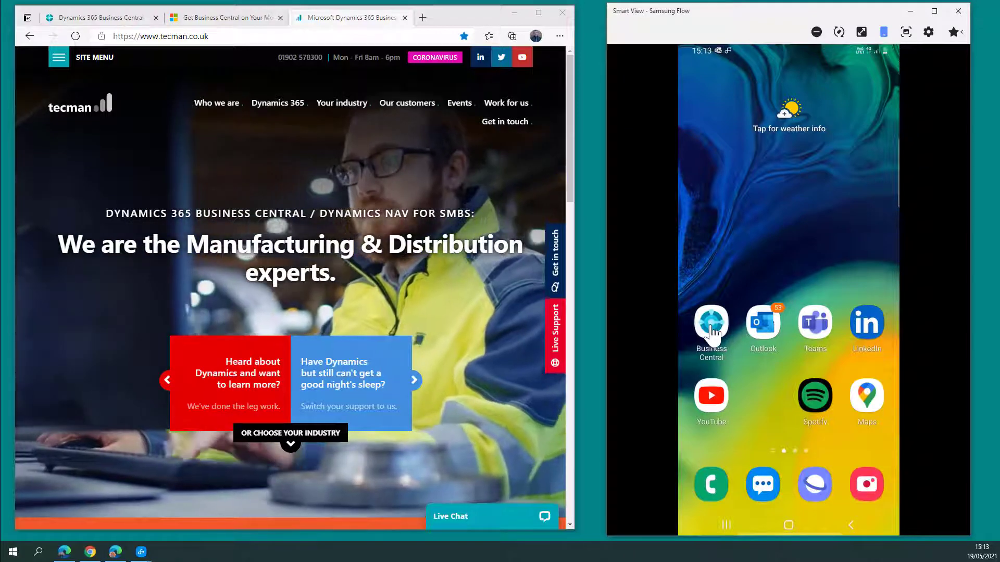
Launch Business Central on the phone and show the BC Training Tmplt 2 Finance role centre in the browser.
click(711, 327)
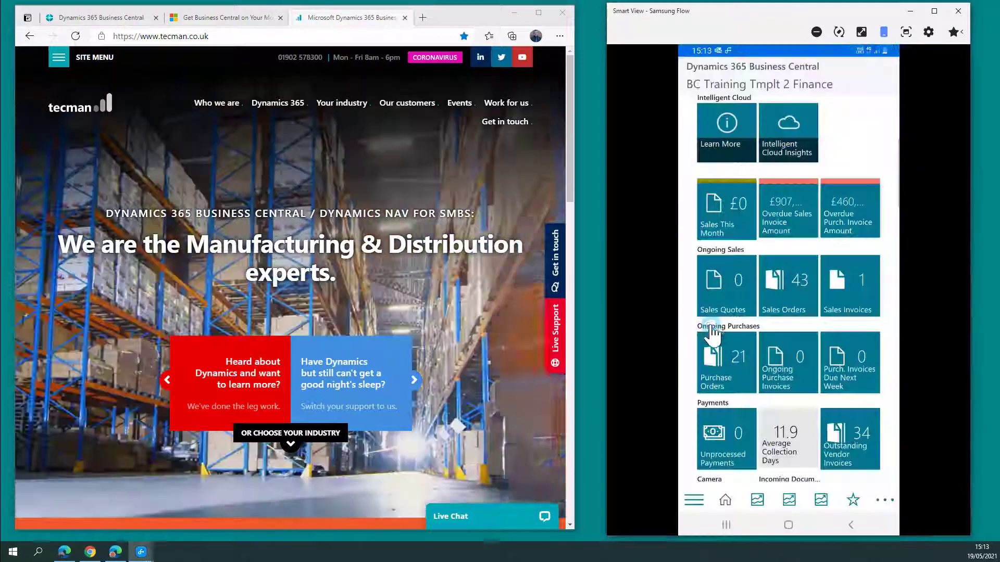
click(78, 18)
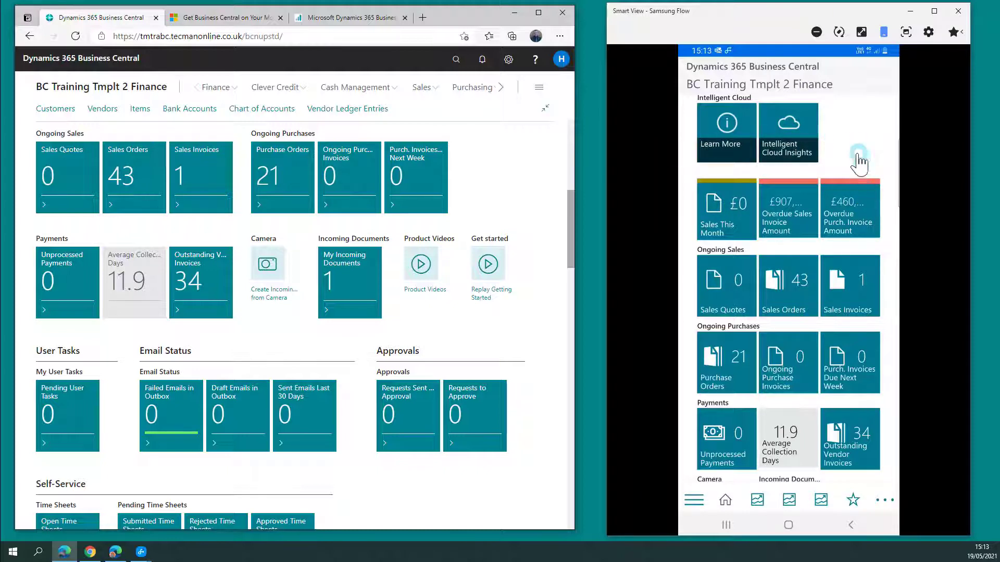
Scroll the phone dashboard to User Tasks and the browser role centre down to Insights.
click(861, 131)
scroll(843, 155, down, 3)
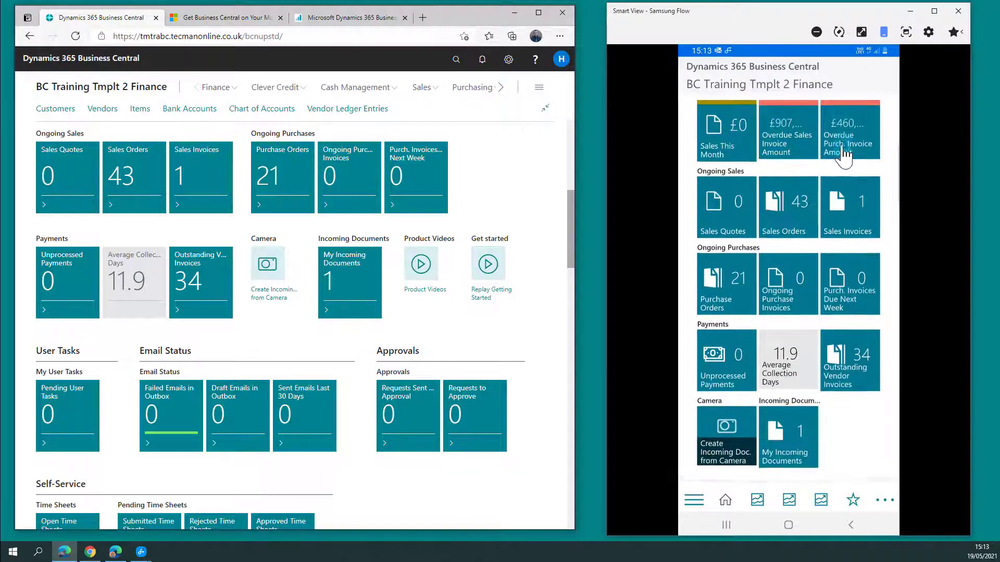
scroll(844, 155, down, 2)
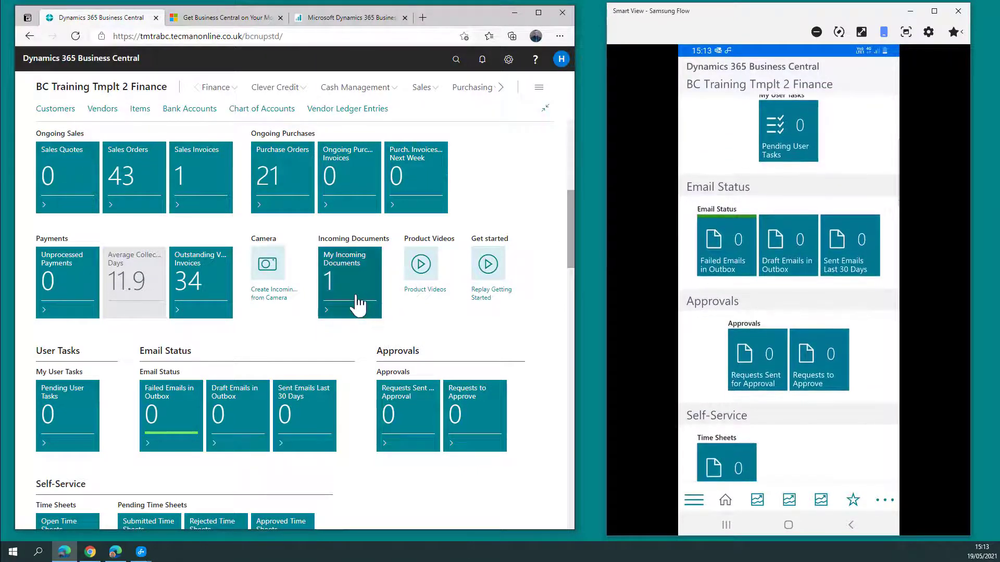
scroll(355, 296, down, 4)
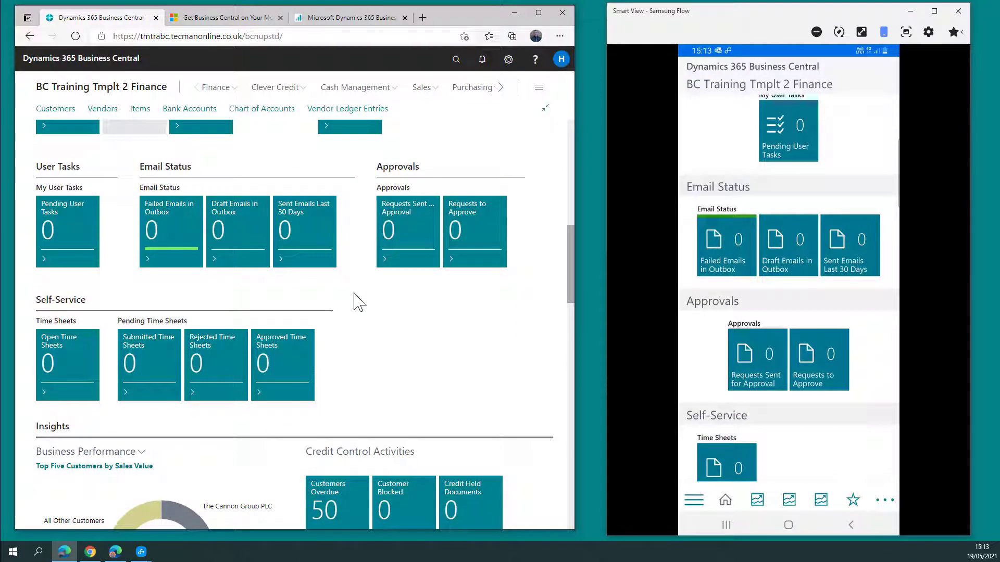
scroll(355, 301, down, 5)
Advance the browser's Business Performance chart to Next Chart, Cash Cycle | View by Month.
scroll(355, 301, down, 1)
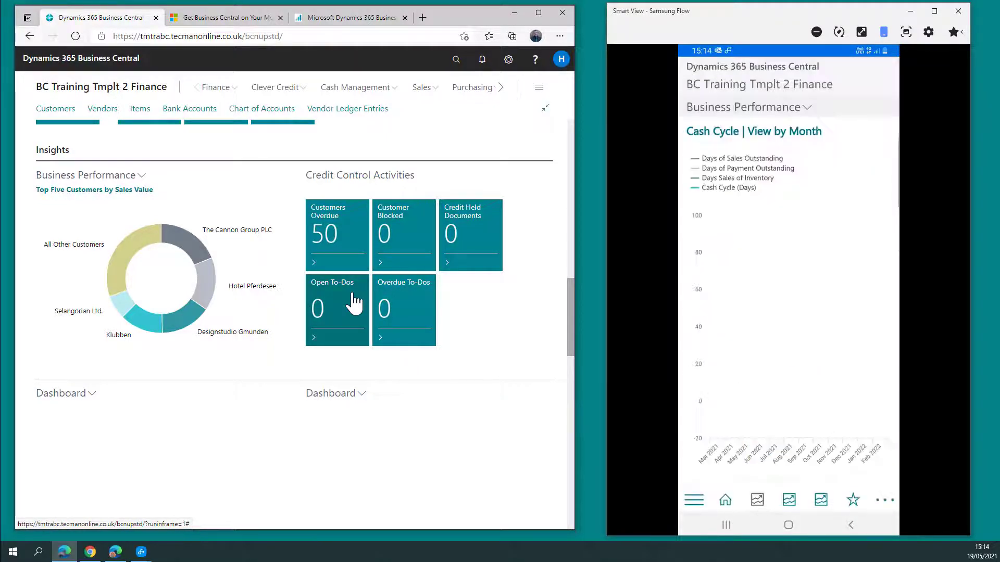
click(79, 176)
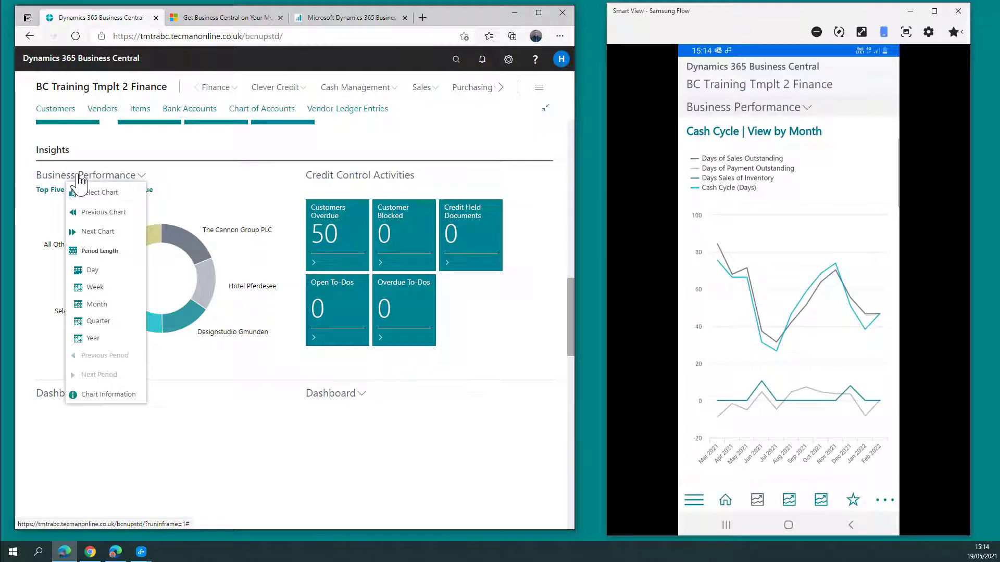
click(98, 233)
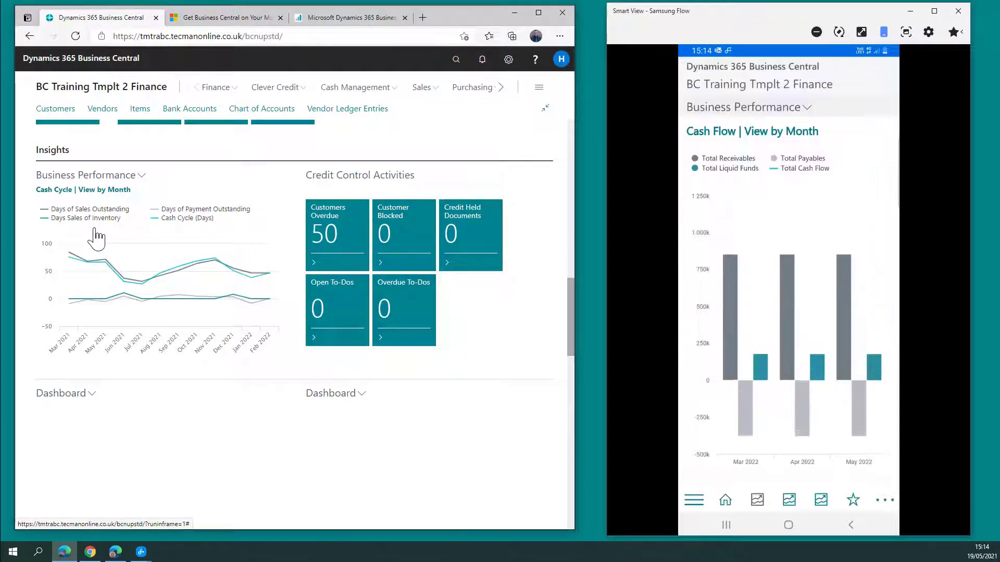
Choose Cash Flow from the Key Performance Indicators chart list and confirm with OK.
click(110, 191)
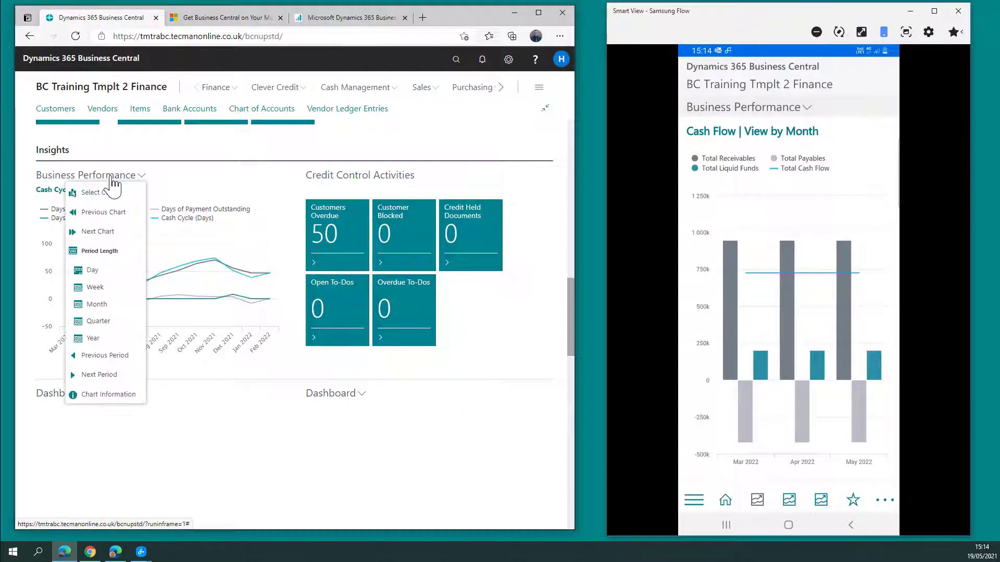
click(107, 194)
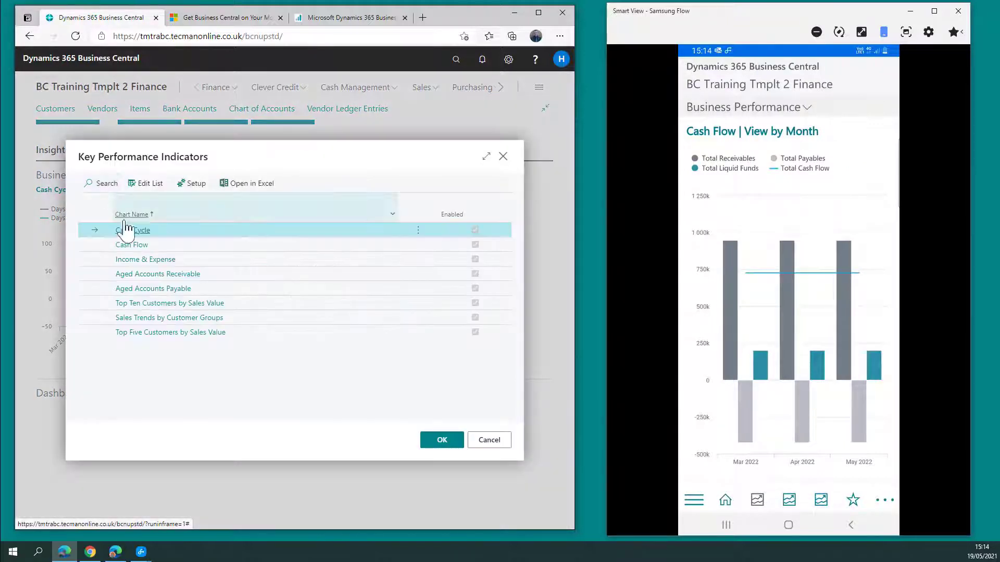
click(179, 247)
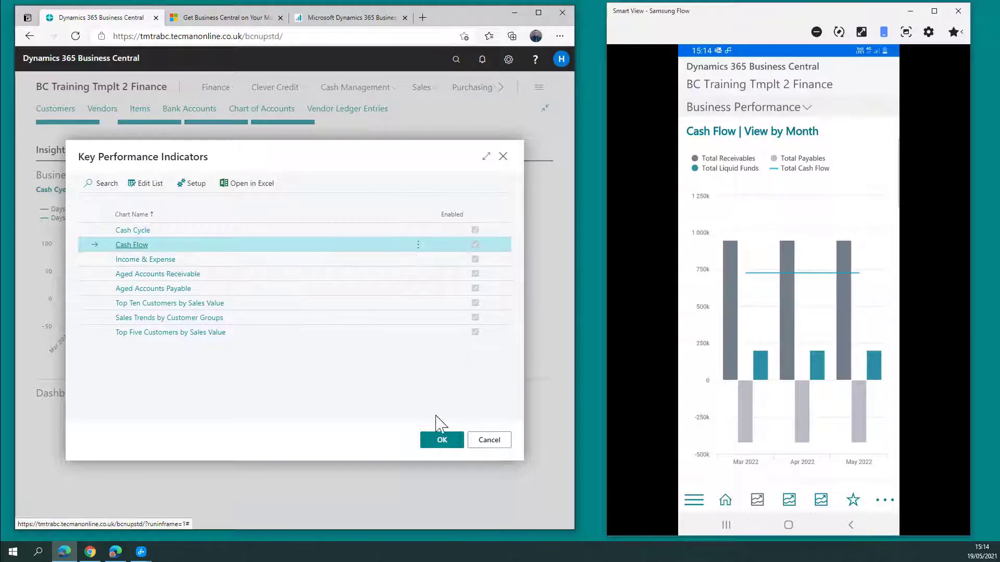
click(441, 440)
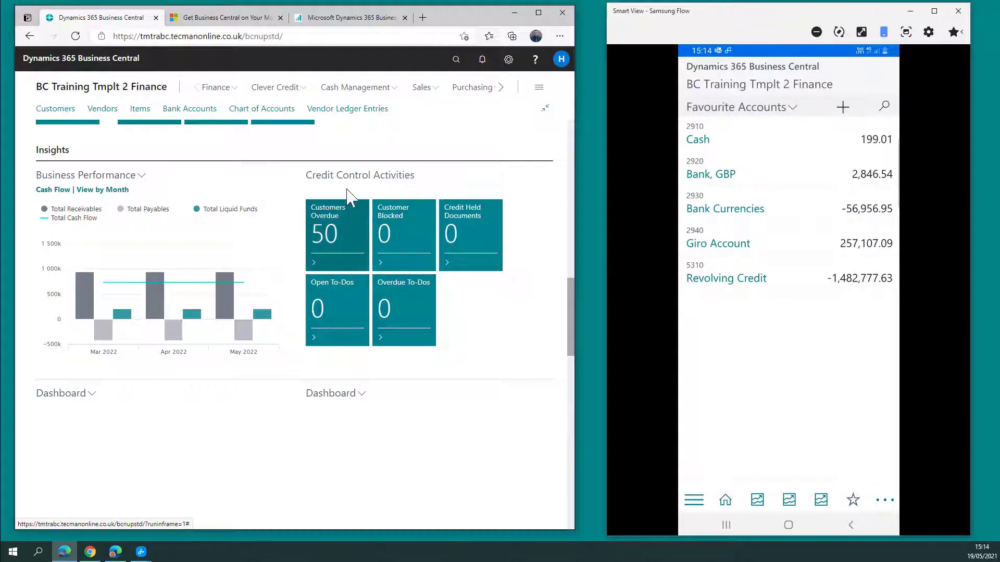
Scroll to Favourite Accounts and Trial Balance, return the phone to Home, then open Customers there.
scroll(234, 297, down, 1)
scroll(212, 294, down, 3)
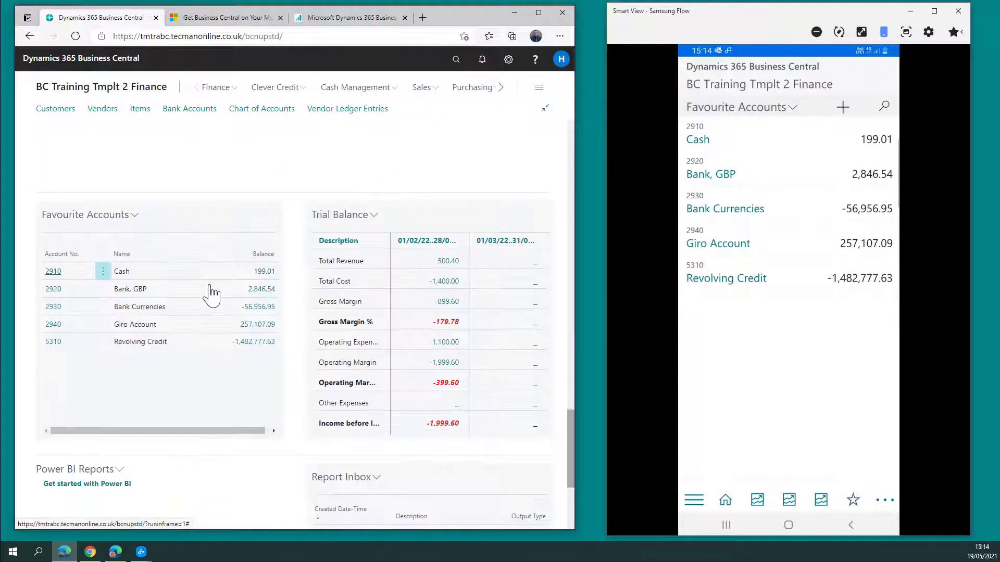
scroll(212, 294, down, 1)
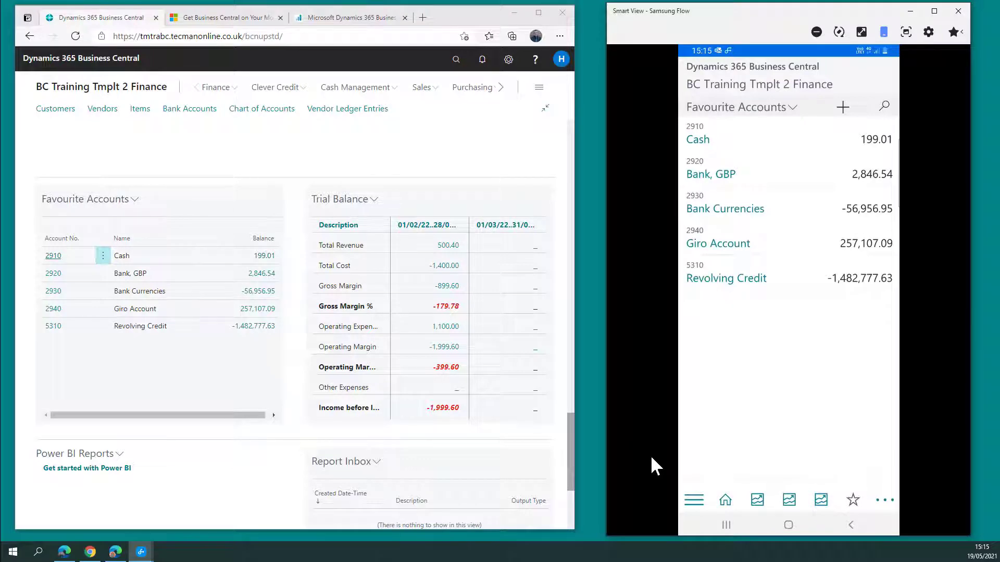
click(725, 501)
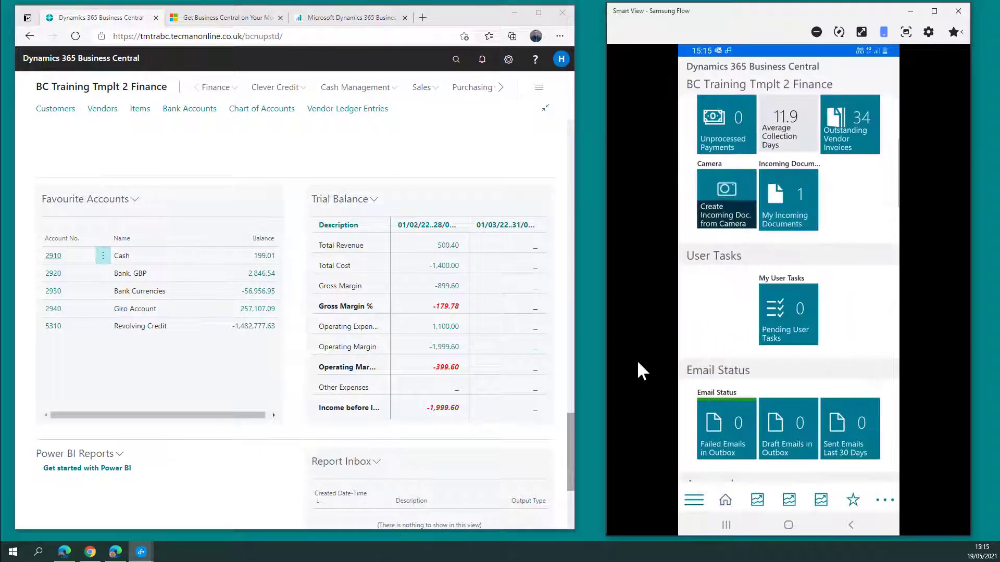
drag(572, 423, 521, 130)
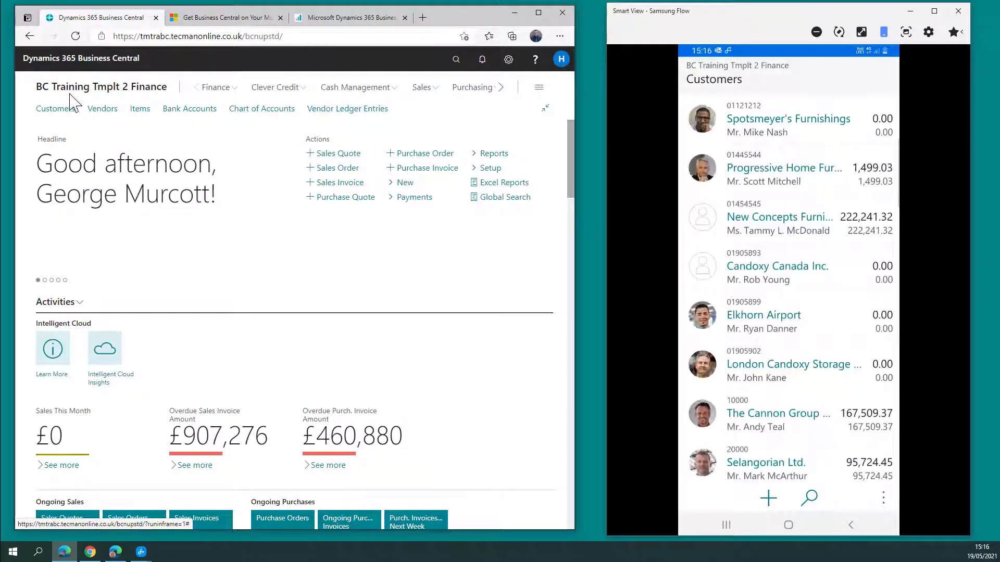
Open the Spotsmeyer's Furnishings card on the phone and from the browser's Customers list.
click(55, 109)
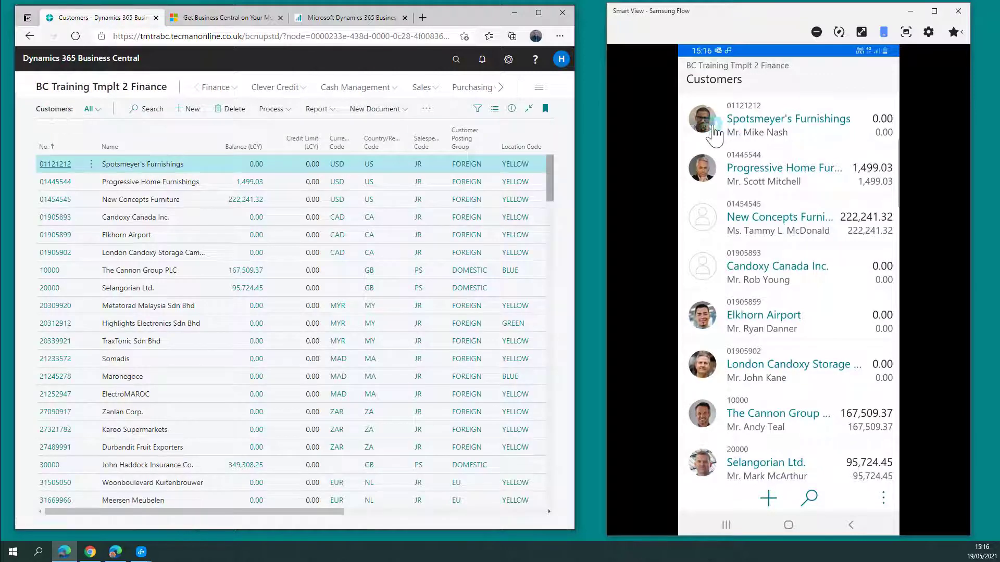
click(766, 122)
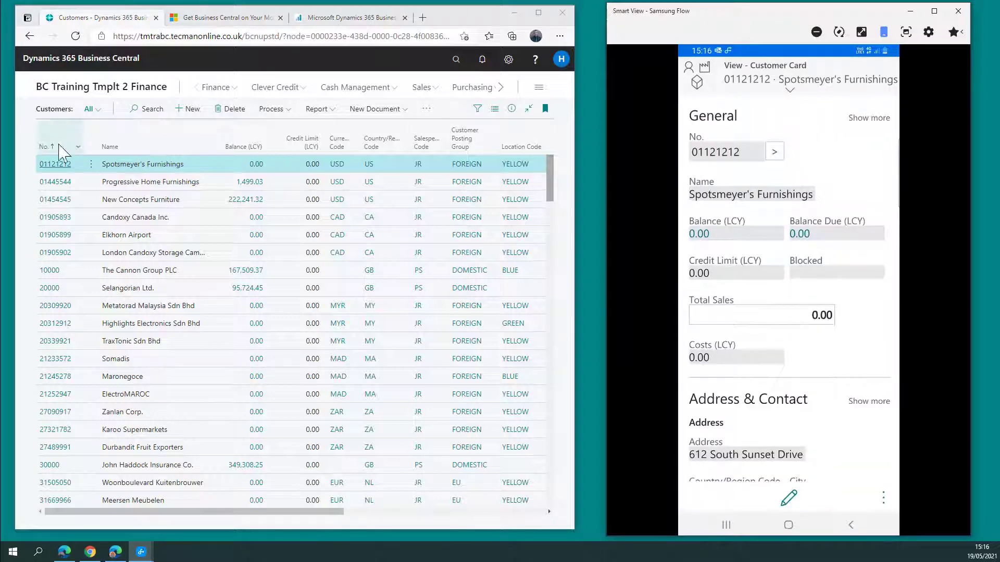
click(52, 166)
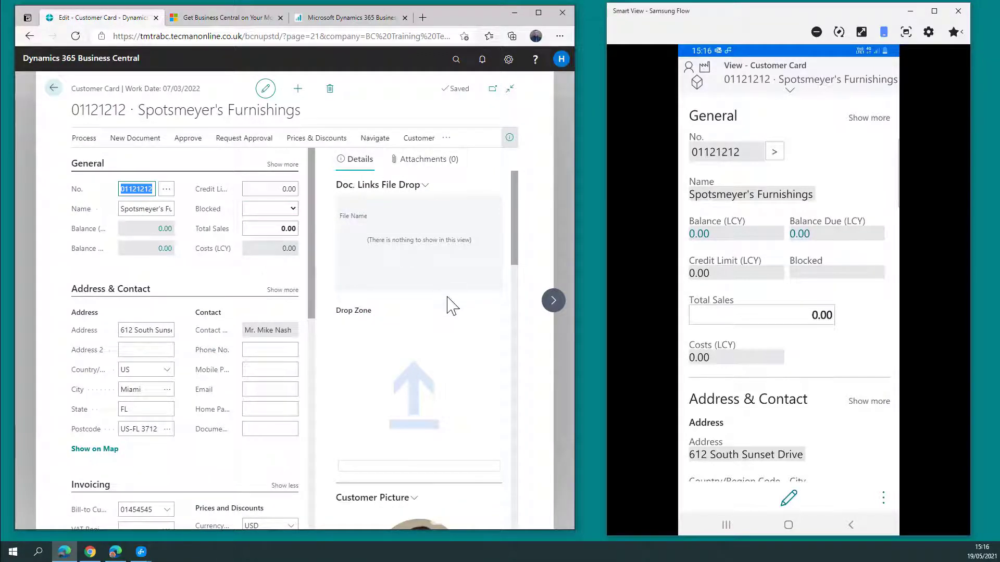
Browse the card's related details, sales history and statistics, then return the phone to General.
click(790, 92)
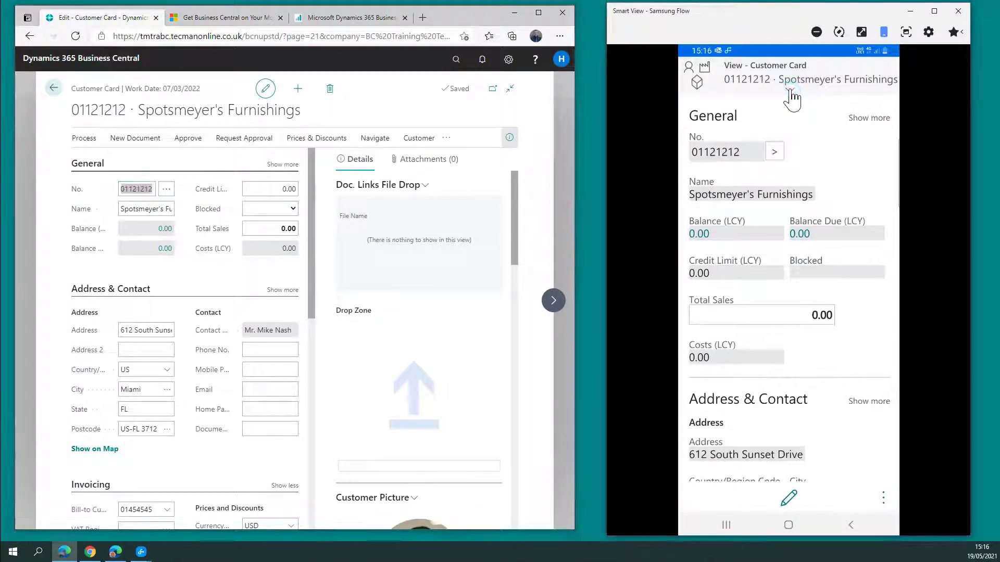
click(790, 92)
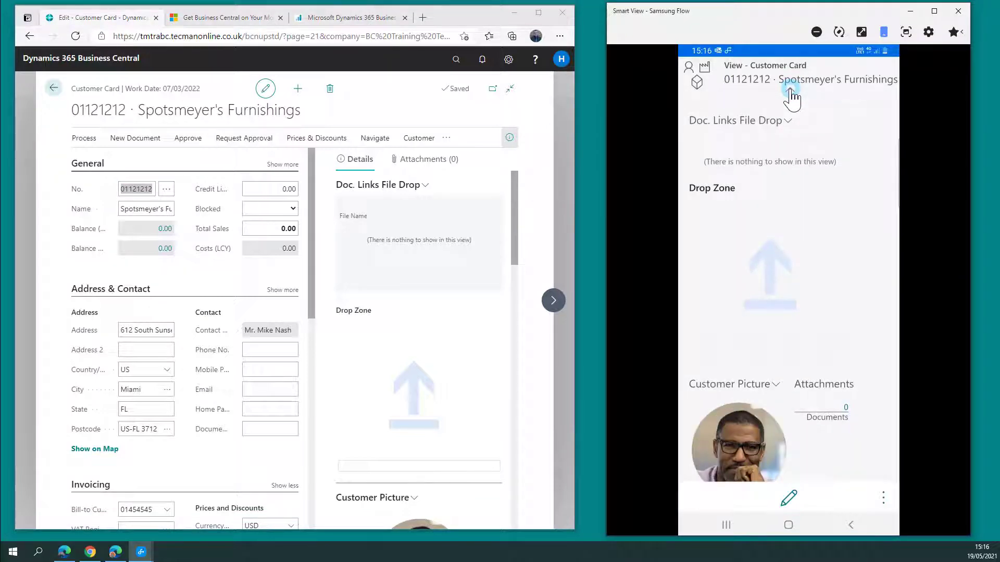
scroll(798, 250, down, 8)
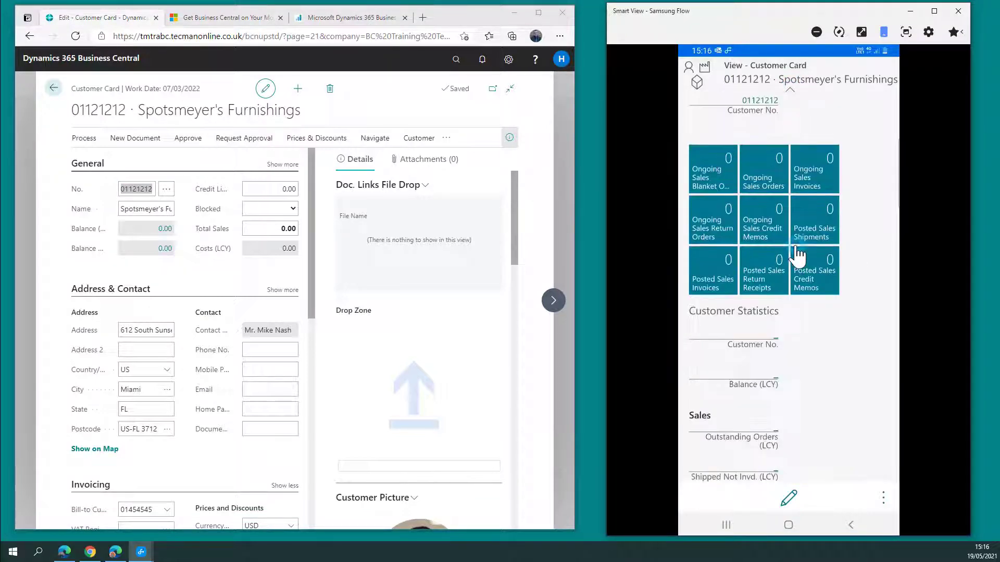
scroll(476, 335, down, 8)
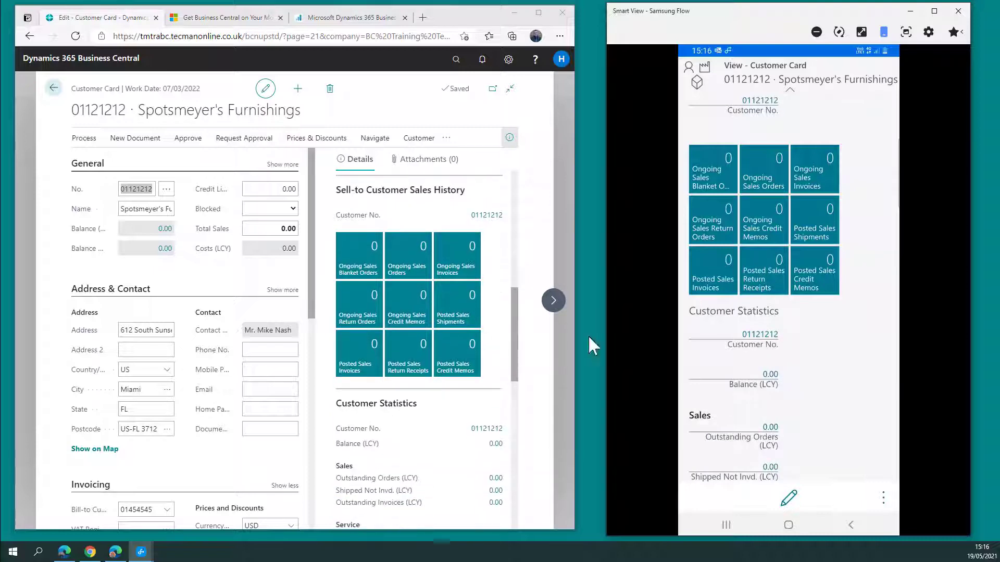
scroll(748, 286, down, 5)
scroll(398, 341, down, 3)
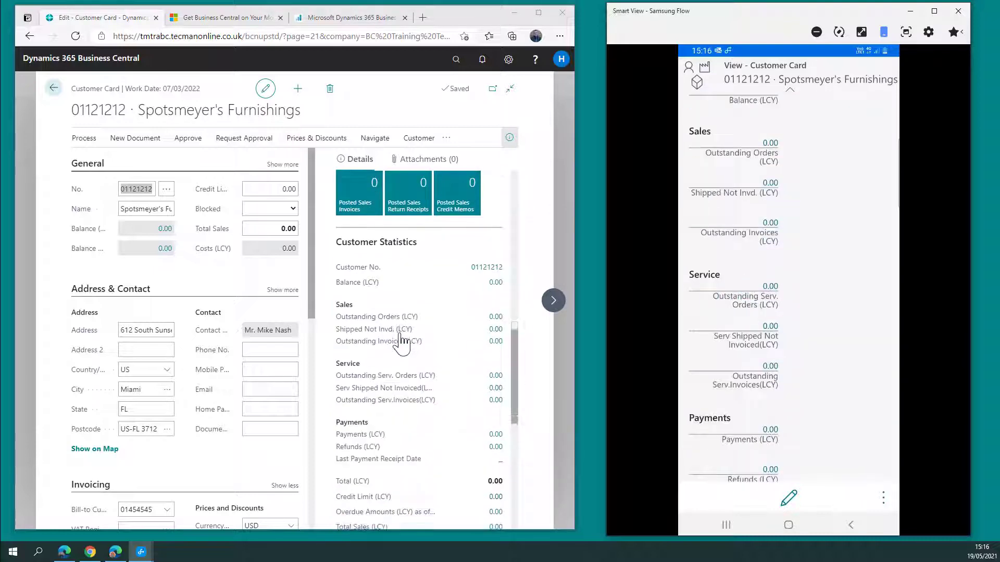
scroll(401, 341, down, 3)
drag(702, 350, 761, 152)
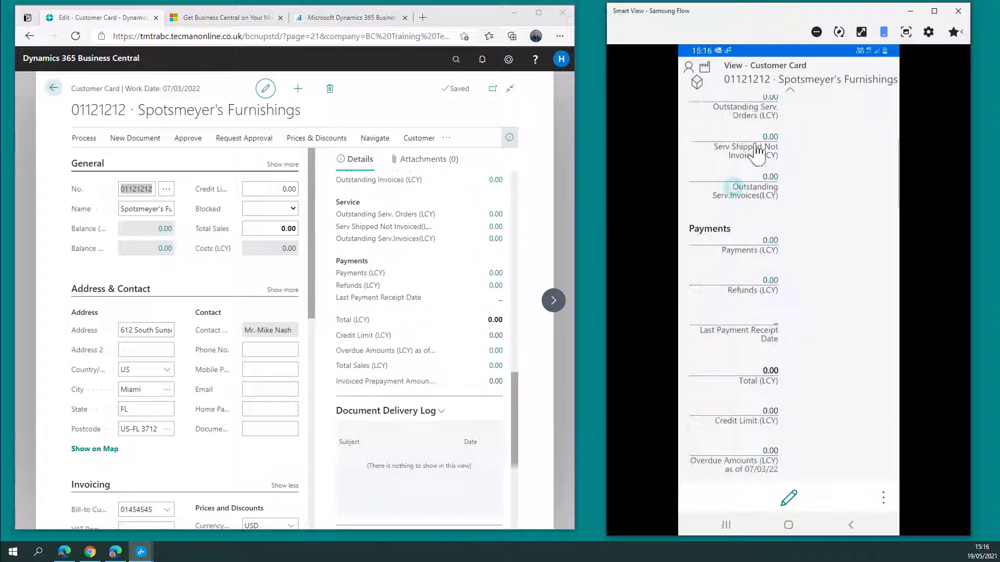
click(790, 94)
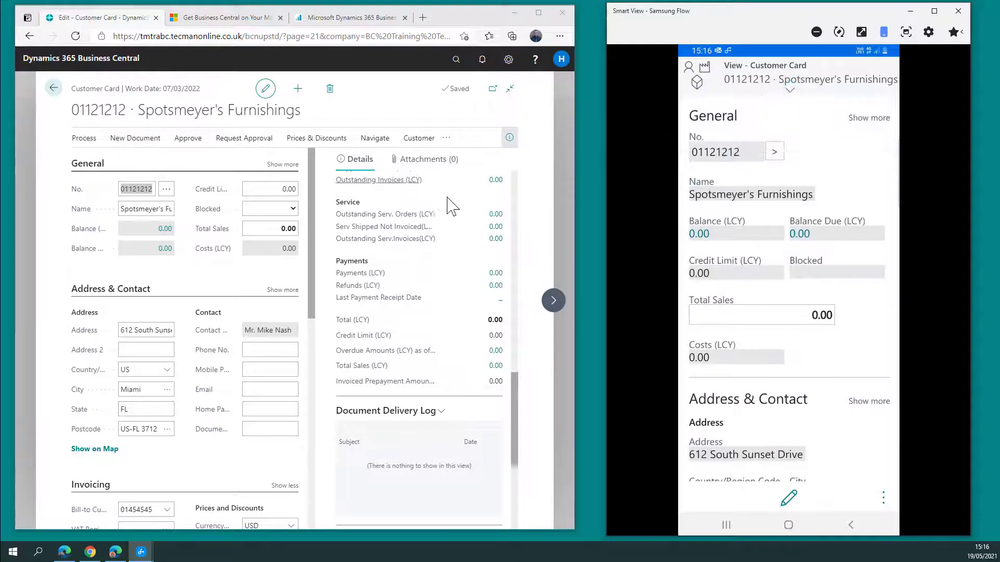
drag(518, 392, 514, 176)
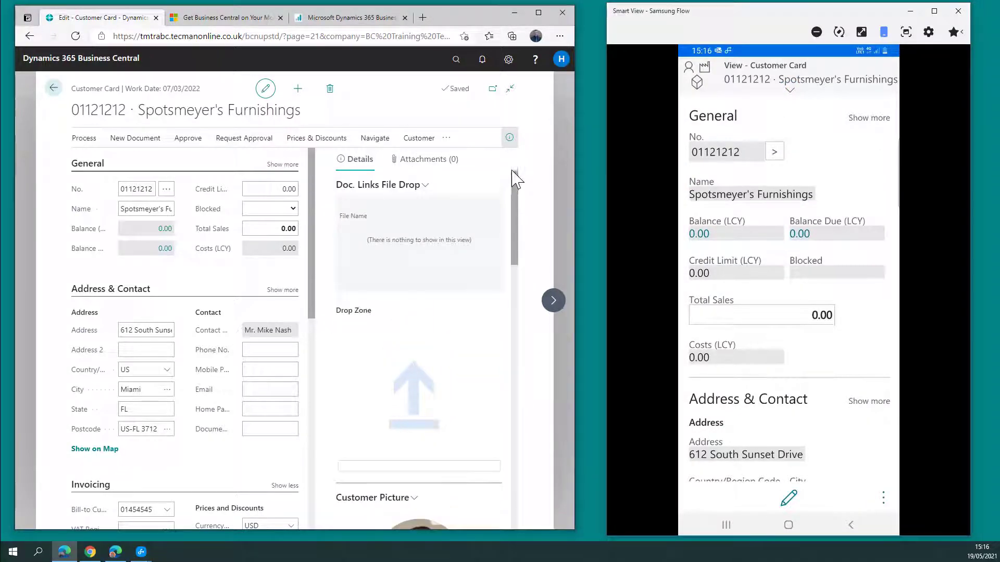
Hide the browser card's details panel and expand then collapse General fields on both cards.
click(509, 138)
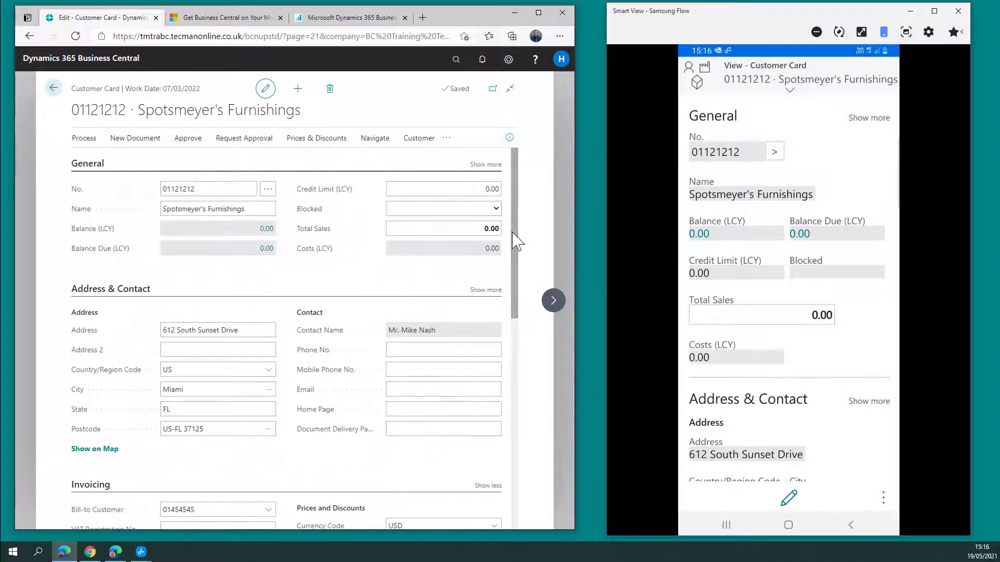
click(872, 123)
scroll(835, 198, down, 3)
scroll(835, 198, up, 3)
click(869, 119)
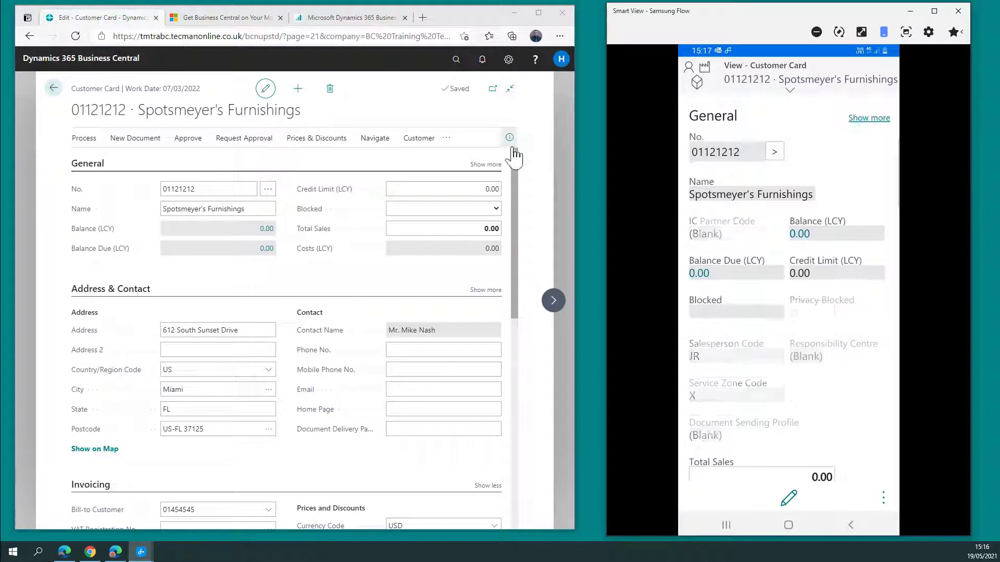
click(486, 165)
click(486, 165)
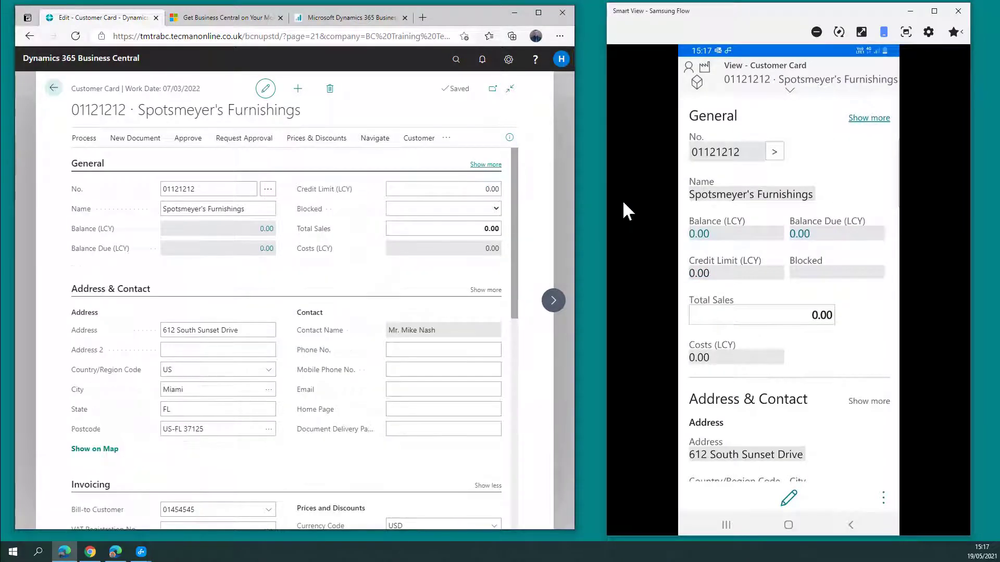
Scroll through the phone Customer Card sections and bring up its ⋮ actions list.
click(840, 158)
scroll(859, 206, down, 3)
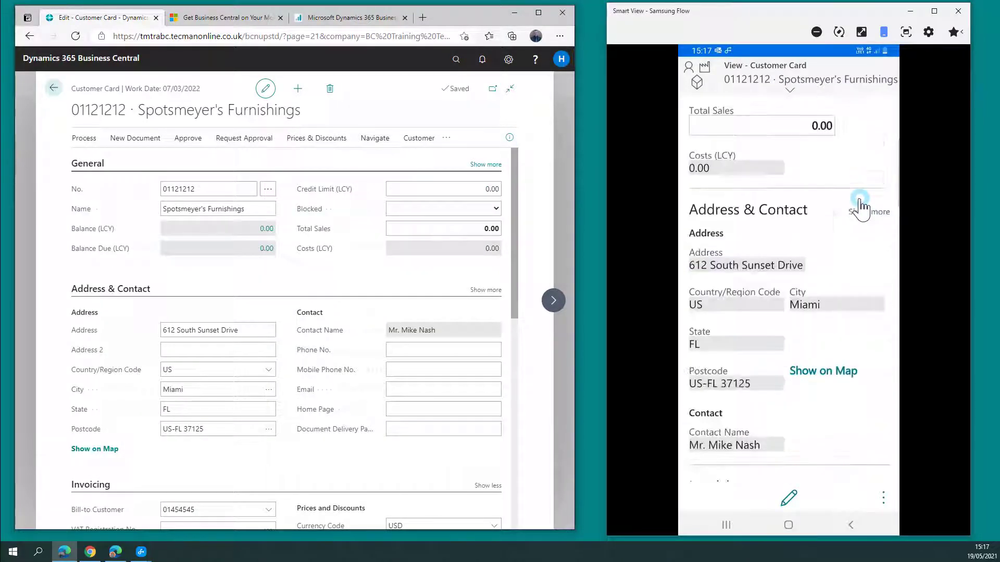
click(769, 210)
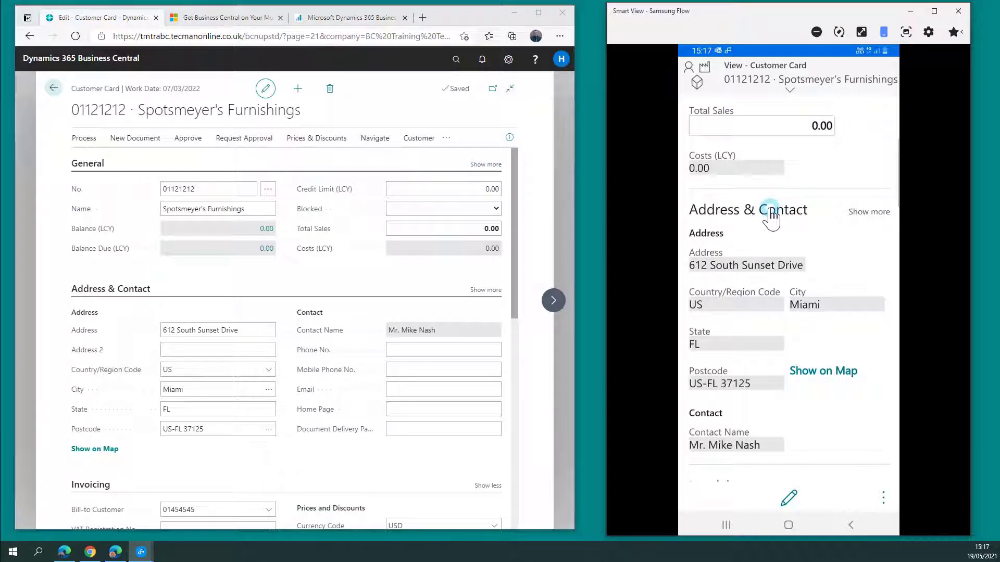
scroll(830, 313, down, 5)
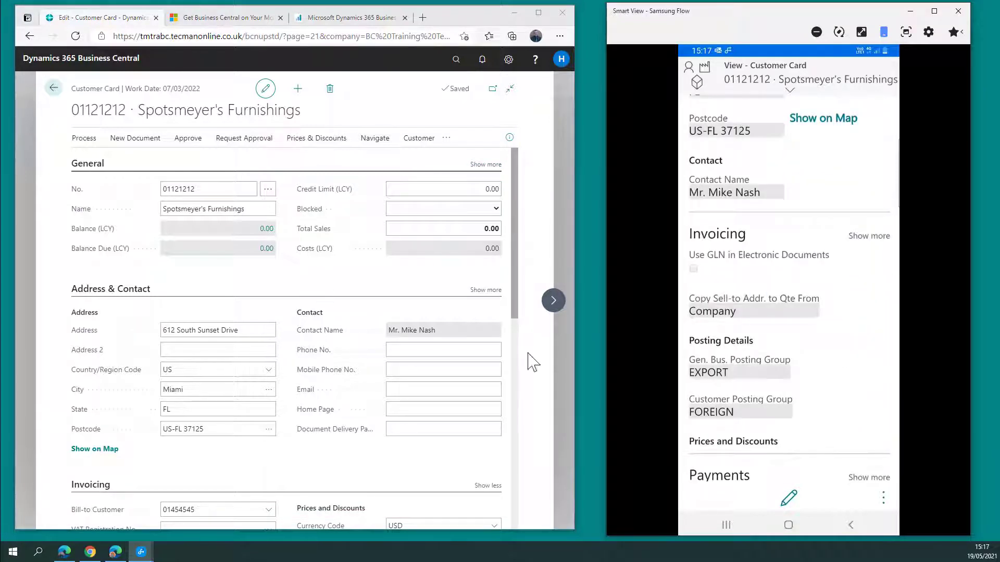
scroll(750, 261, down, 5)
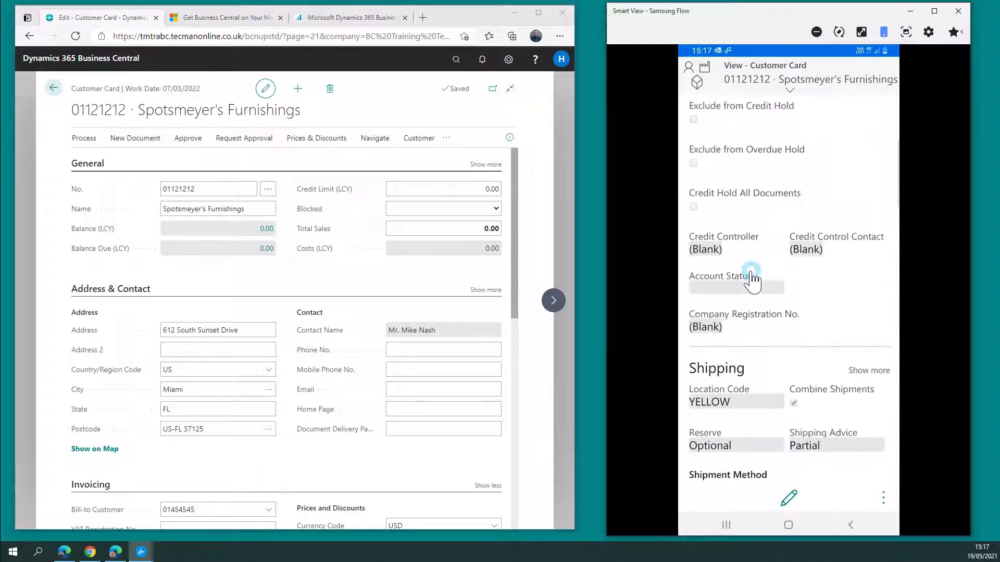
scroll(752, 279, up, 8)
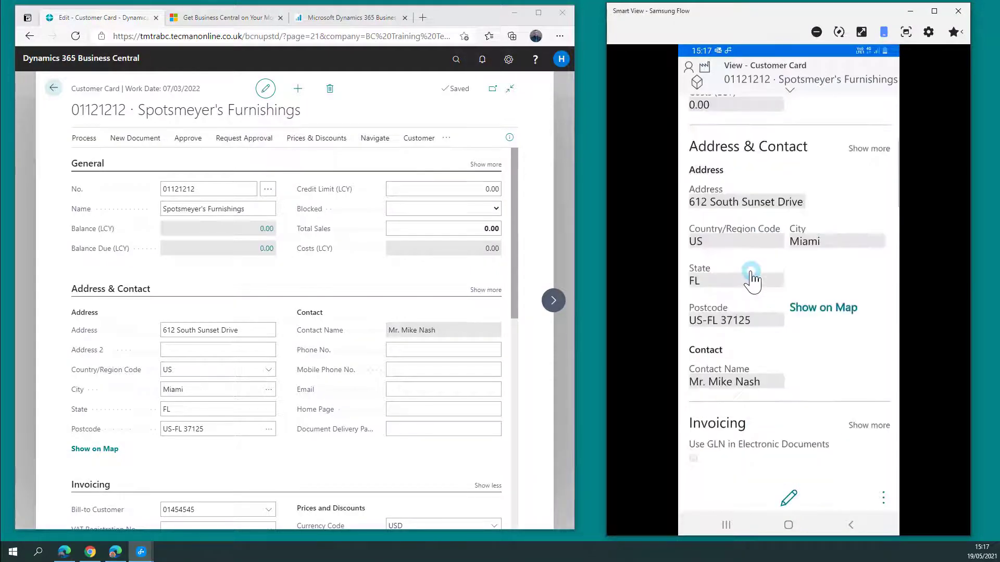
scroll(751, 281, up, 3)
click(884, 498)
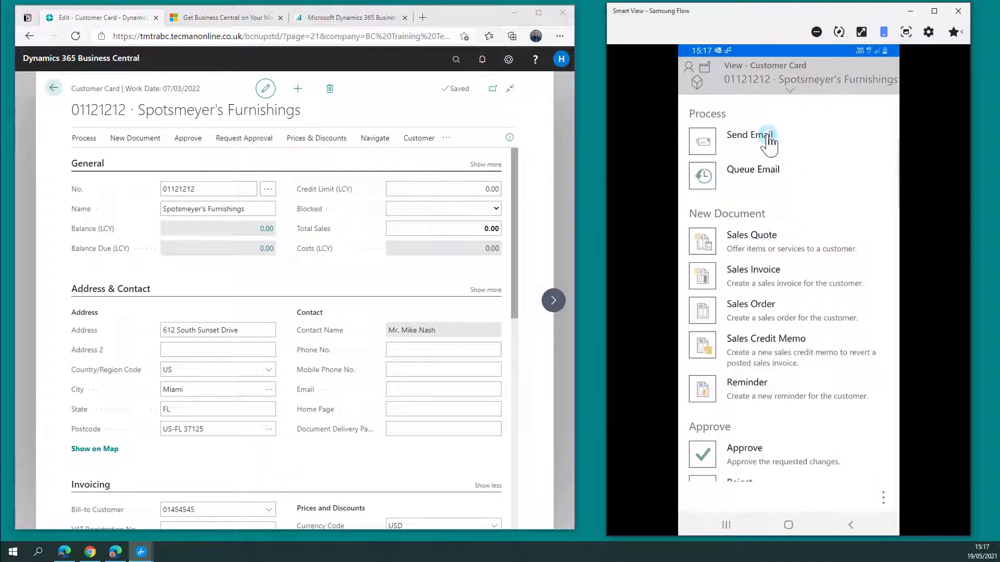
click(780, 242)
click(120, 141)
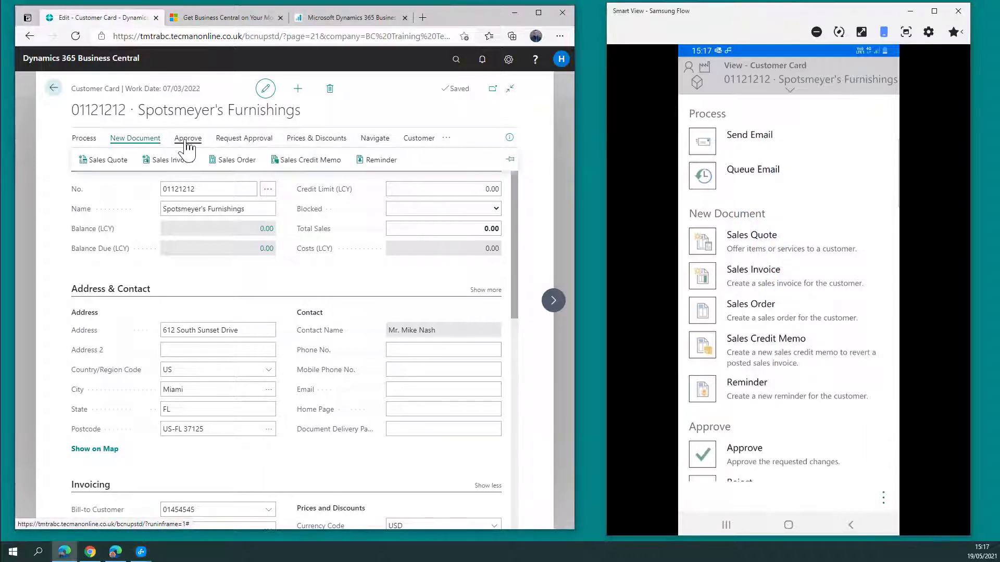
click(188, 140)
click(234, 141)
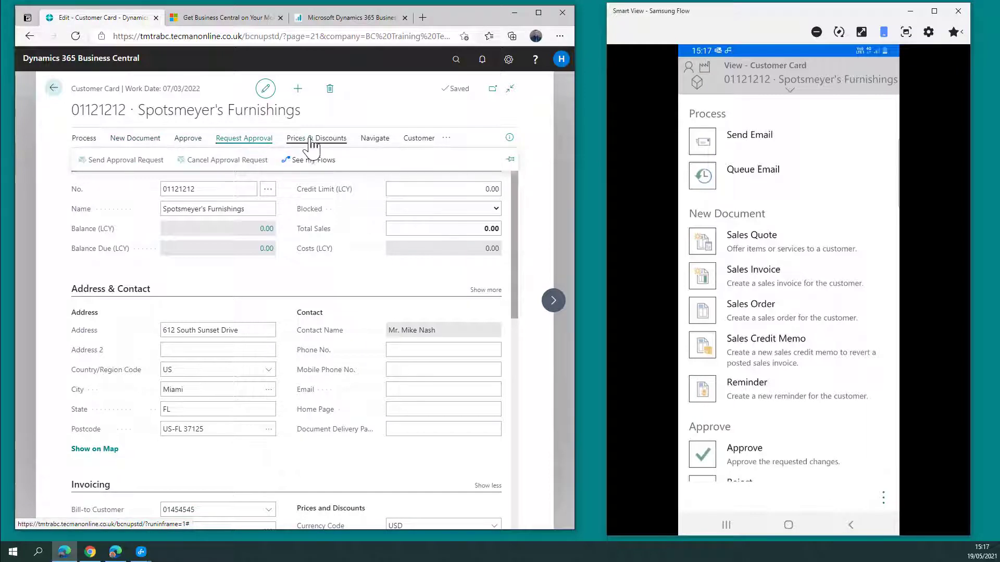
click(313, 140)
click(373, 140)
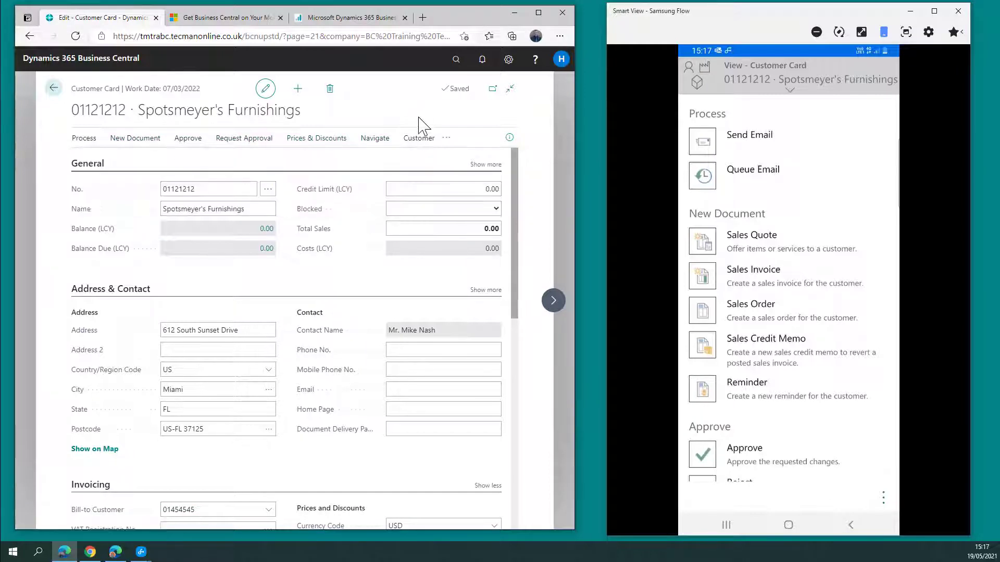
Back out of the phone's action and customer lists, and return the browser to the role centre.
click(852, 528)
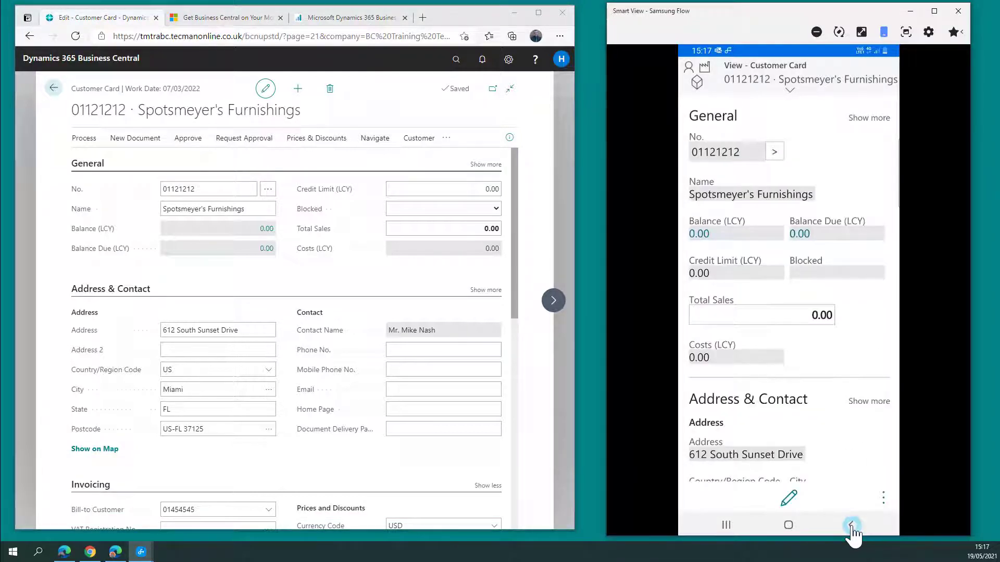
click(852, 527)
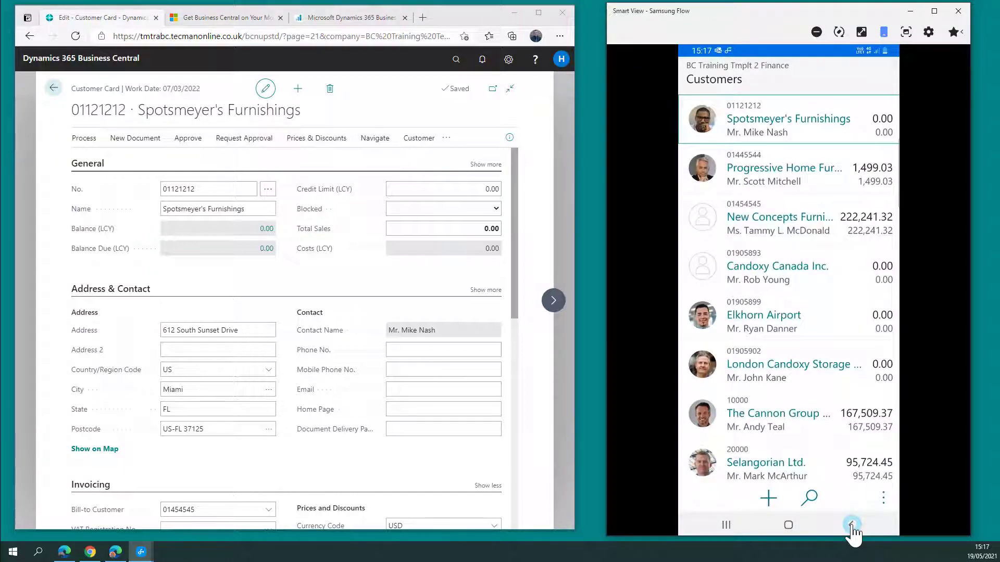
click(852, 526)
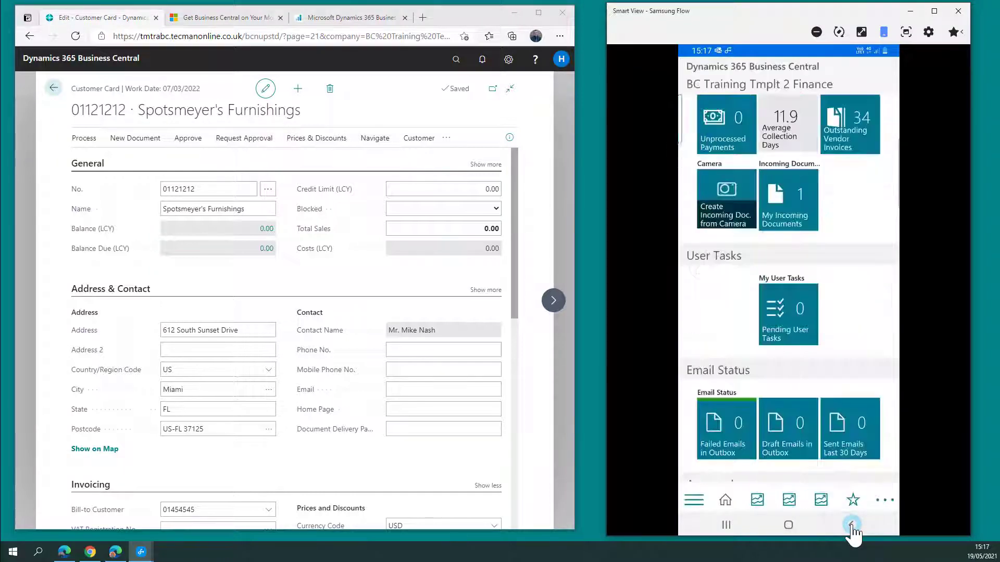
click(54, 88)
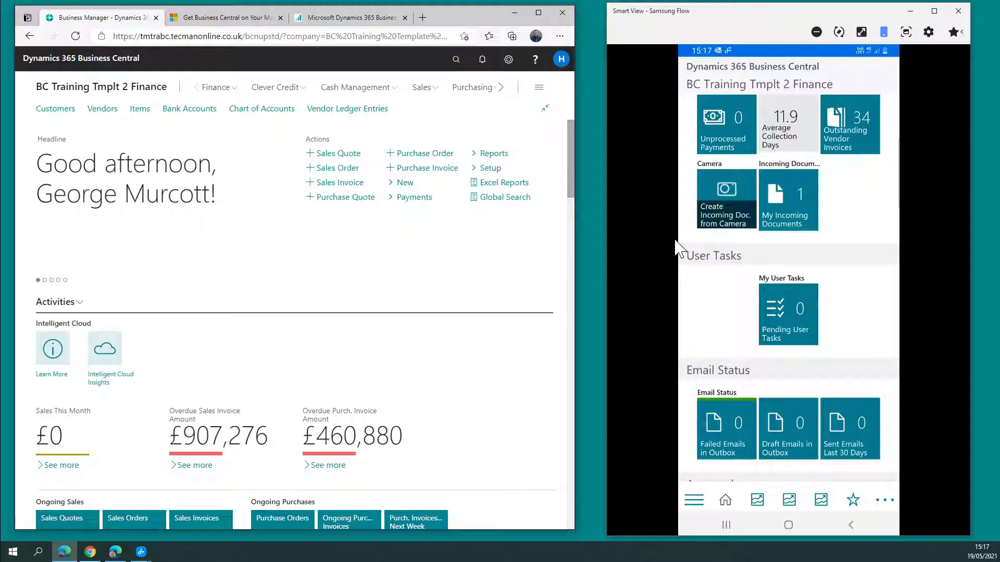
Open Sales Orders on both devices, then sales order 1004 for The Cannon Group PLC on the phone.
scroll(761, 261, up, 5)
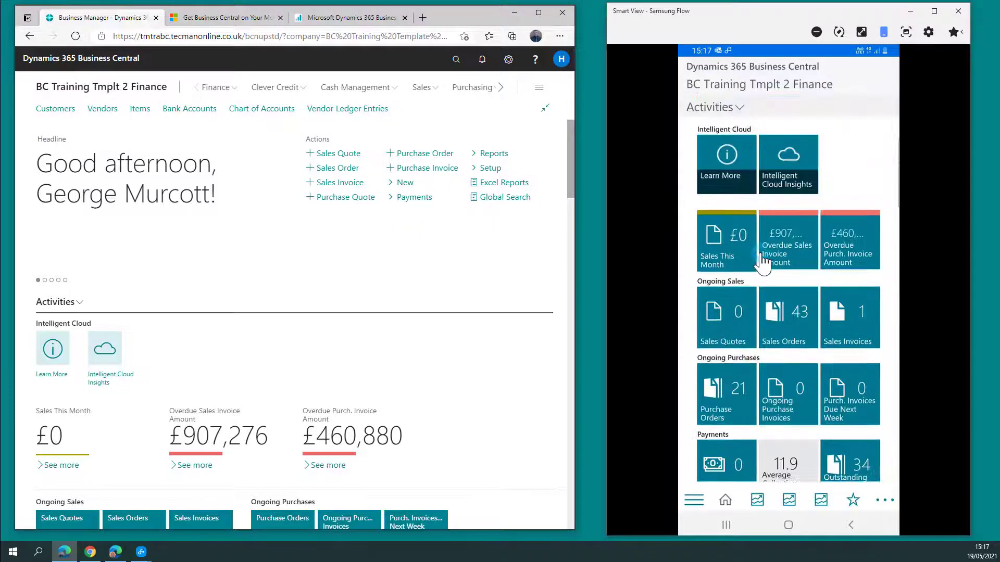
click(796, 335)
scroll(316, 278, down, 6)
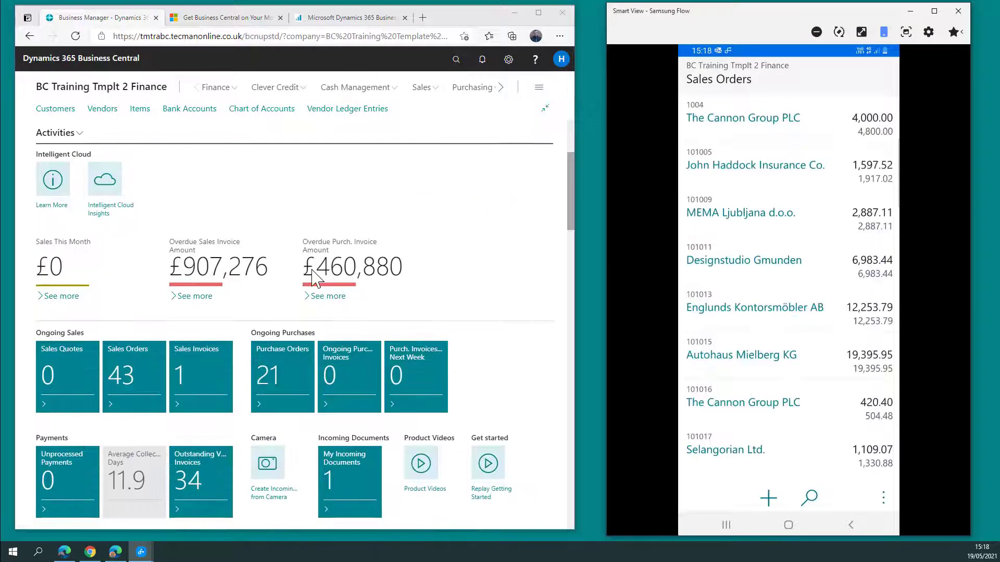
click(134, 218)
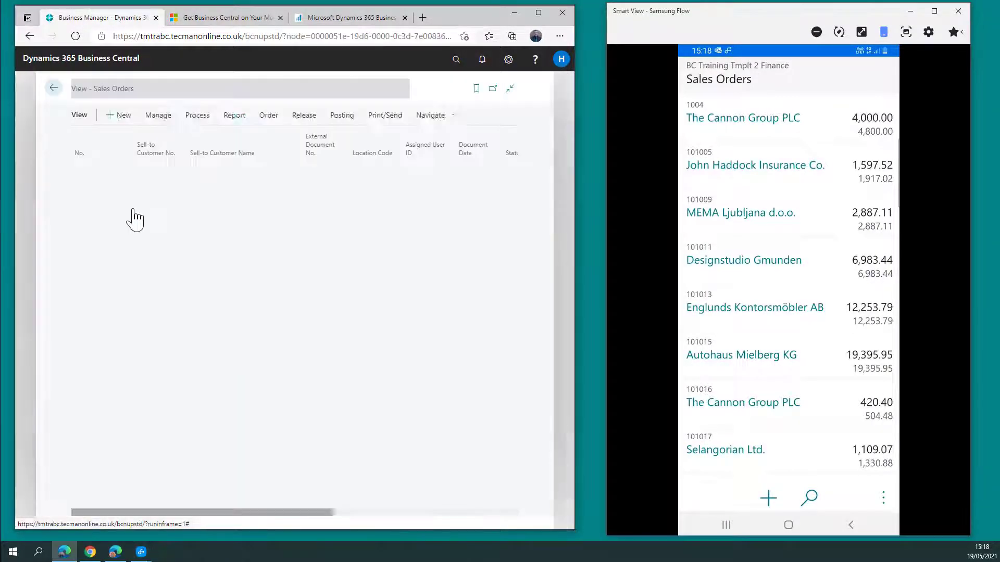
click(826, 123)
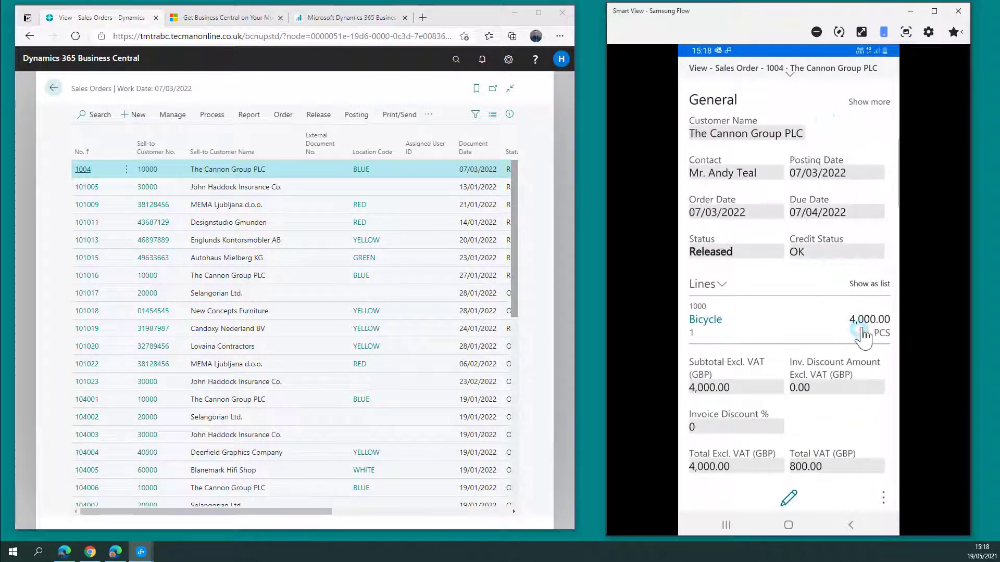
Open order 1004 in the browser and scroll its Lines grid right to the Bicycle line totals.
click(83, 172)
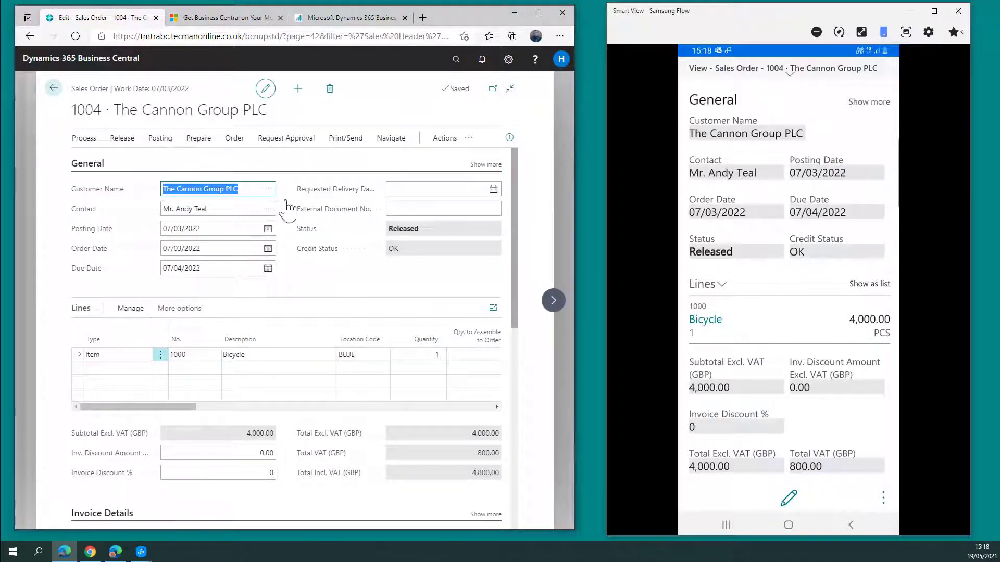
click(708, 316)
drag(191, 409, 433, 414)
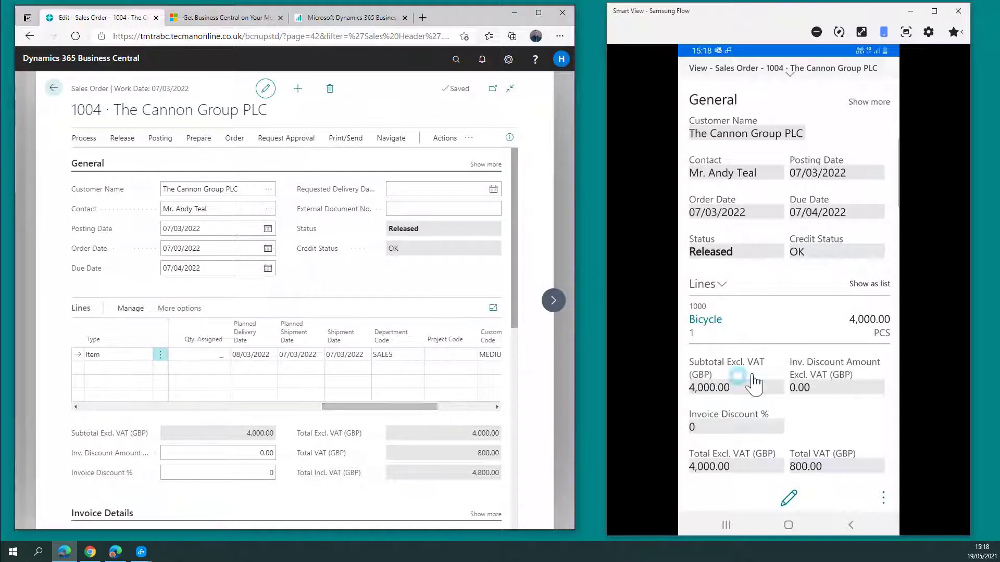
click(703, 321)
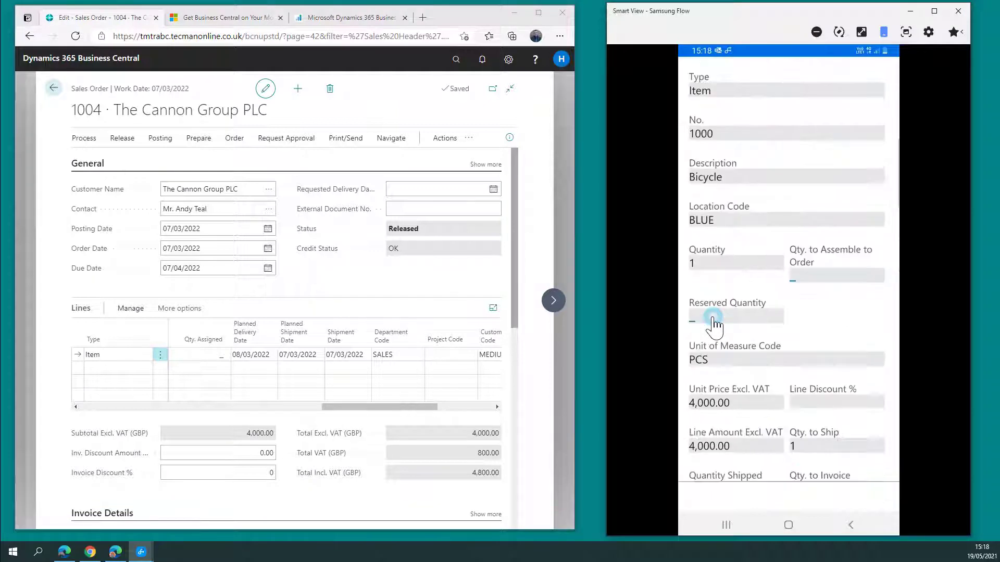
scroll(749, 310, down, 3)
scroll(752, 312, down, 6)
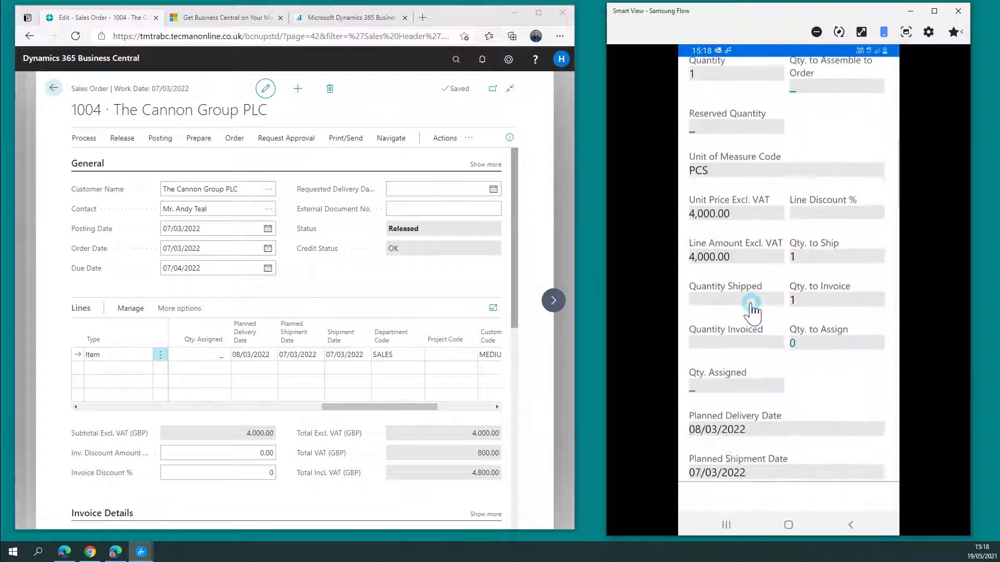
scroll(753, 310, down, 3)
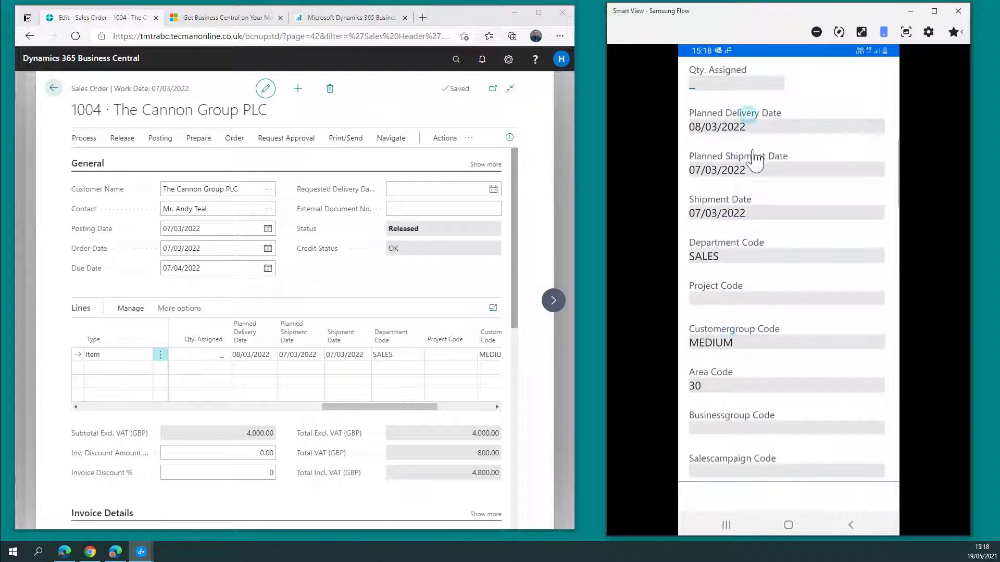
click(850, 525)
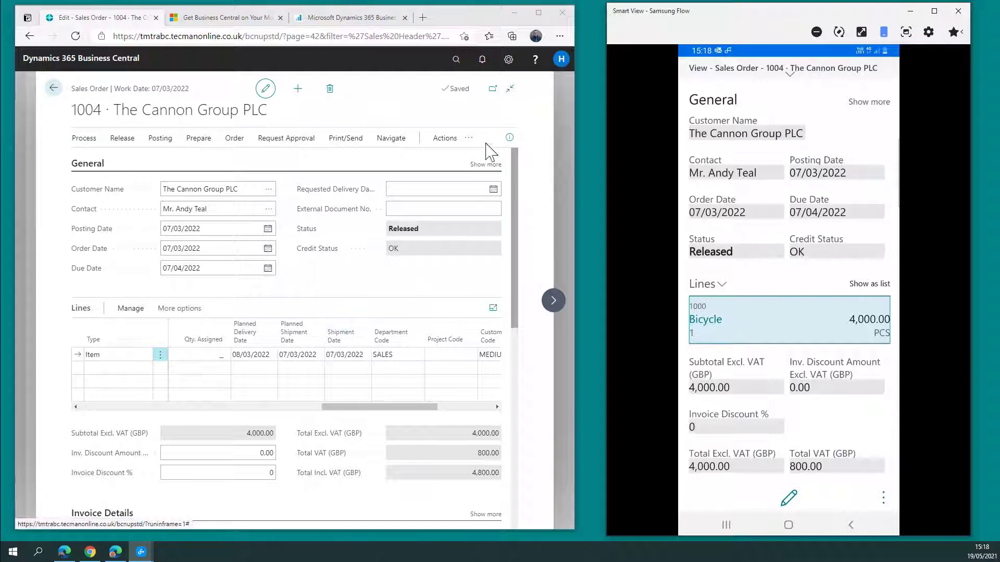
click(509, 140)
click(508, 139)
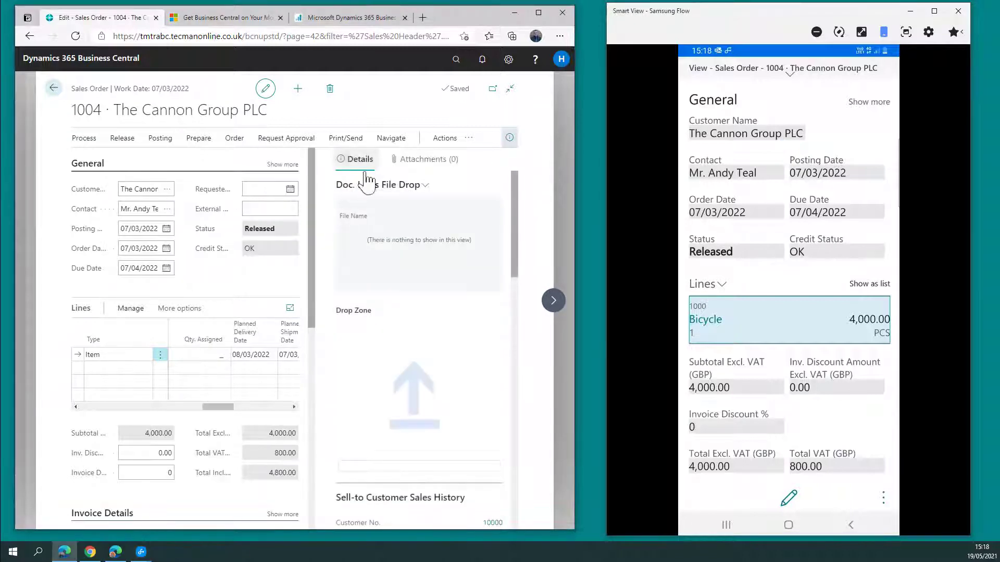
click(791, 72)
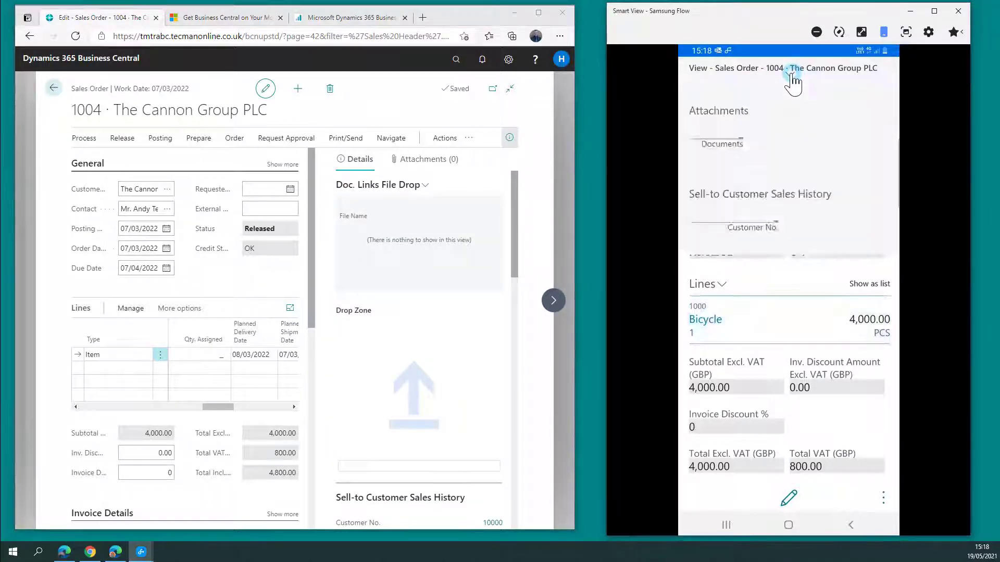
scroll(760, 224, down, 5)
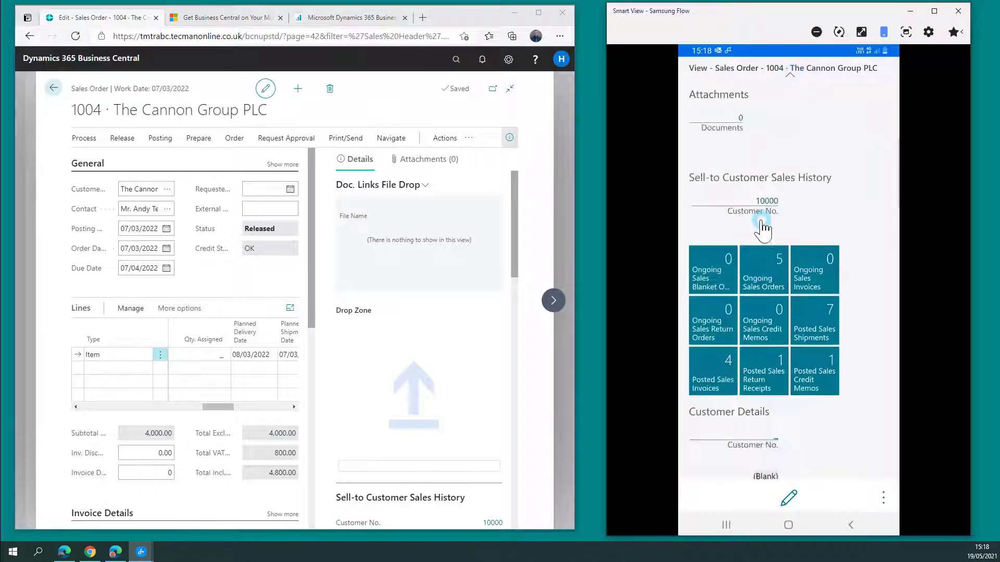
scroll(760, 224, up, 5)
scroll(761, 227, down, 5)
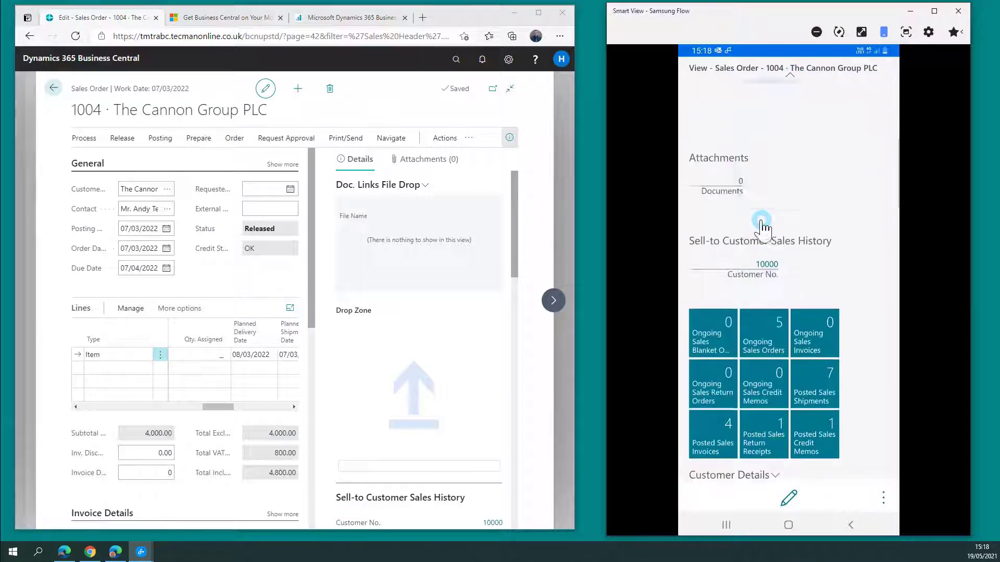
click(790, 77)
Close the web client's details pane and open sales order 1004's actions list on the phone.
click(509, 140)
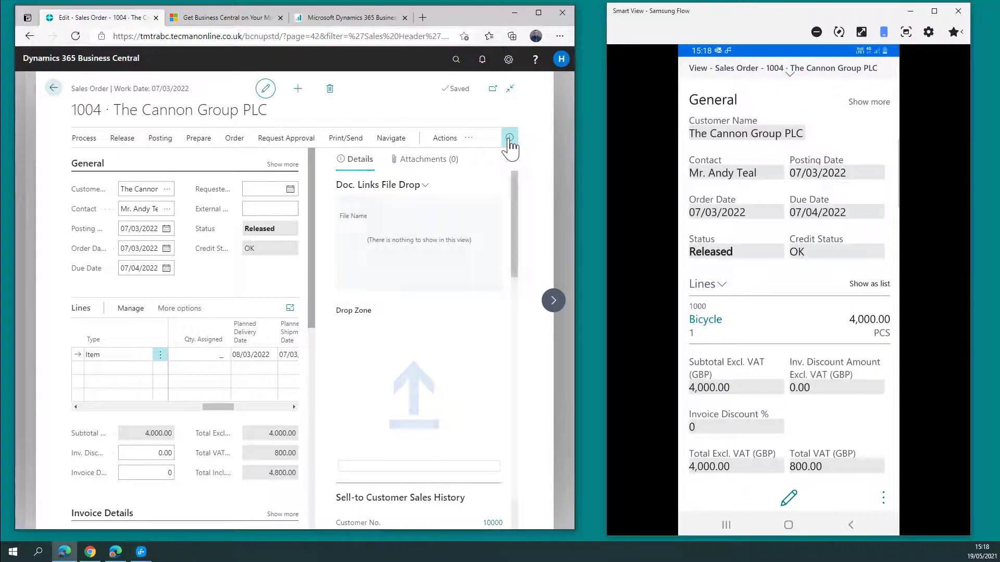
scroll(859, 459, down, 5)
click(883, 499)
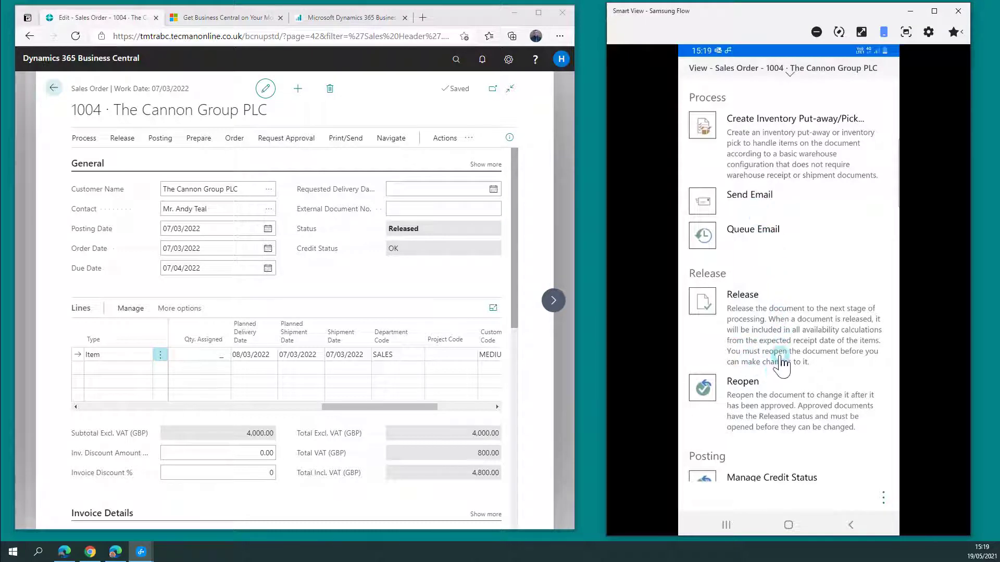
Scroll the phone's actions down to Posting, then go back to the sales orders list.
scroll(760, 360, down, 5)
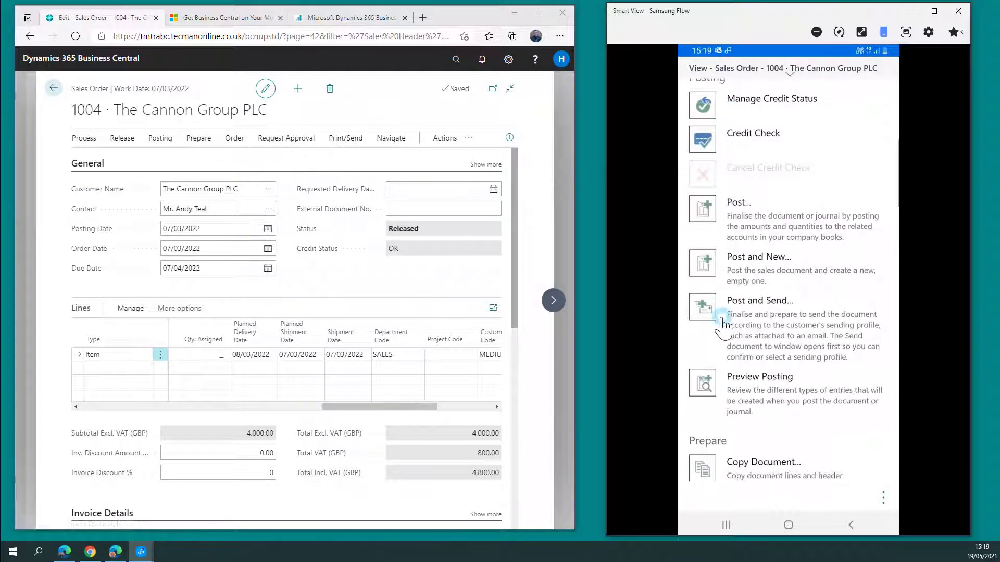
click(851, 525)
click(851, 525)
Return the phone app and the web client from order 1004 to the BC Training Tmplt 2 Finance role centre.
click(851, 525)
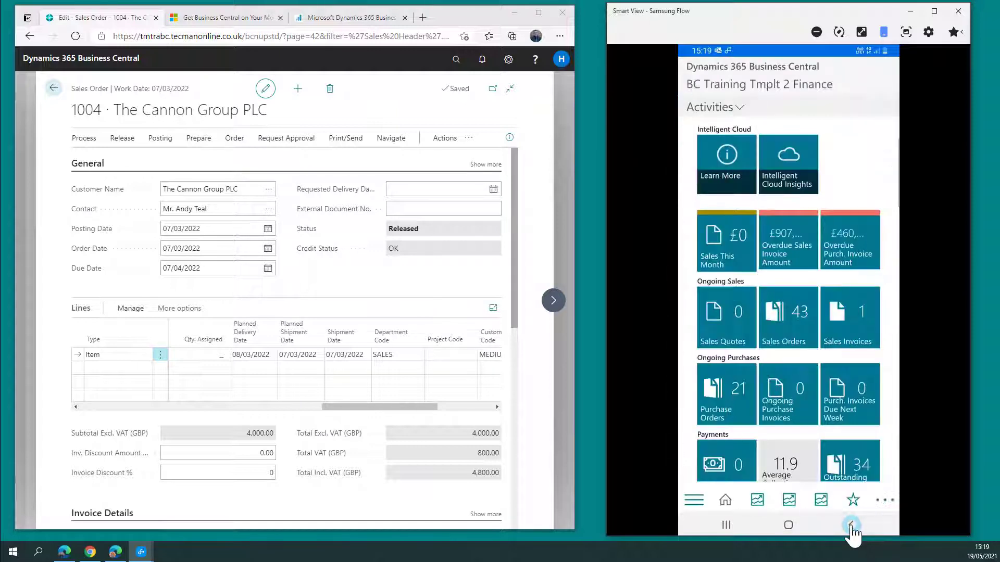
click(53, 88)
click(53, 88)
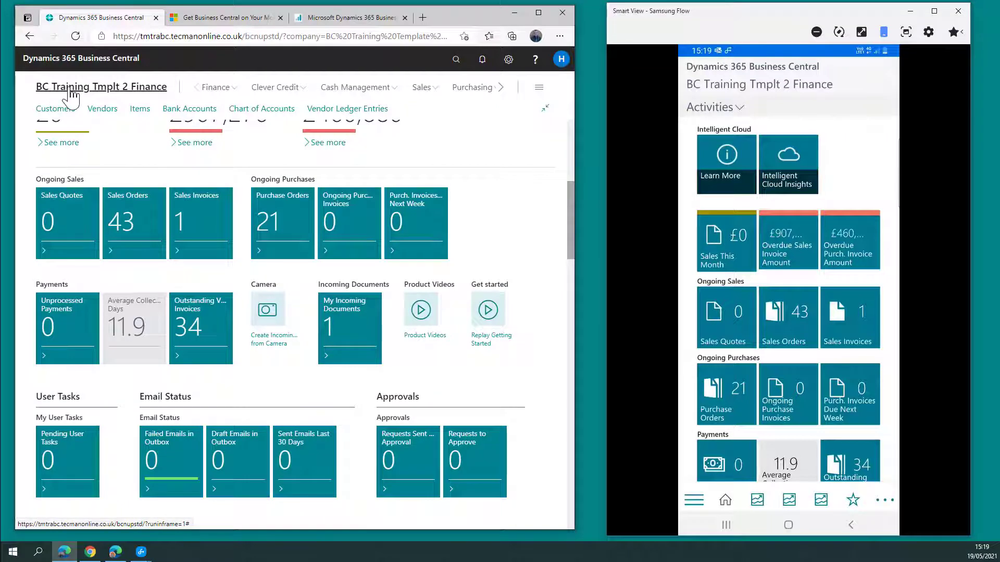